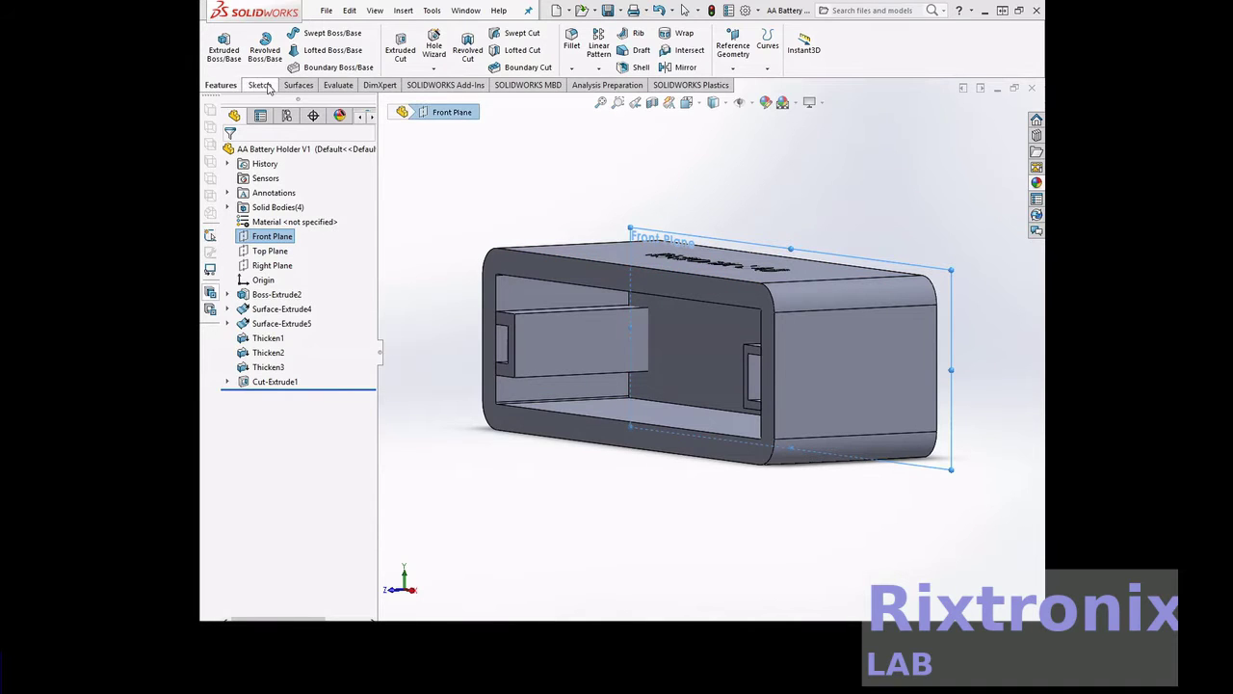
- Add a reference plane offset 30 mm from the Front Plane as Plane1
click(734, 72)
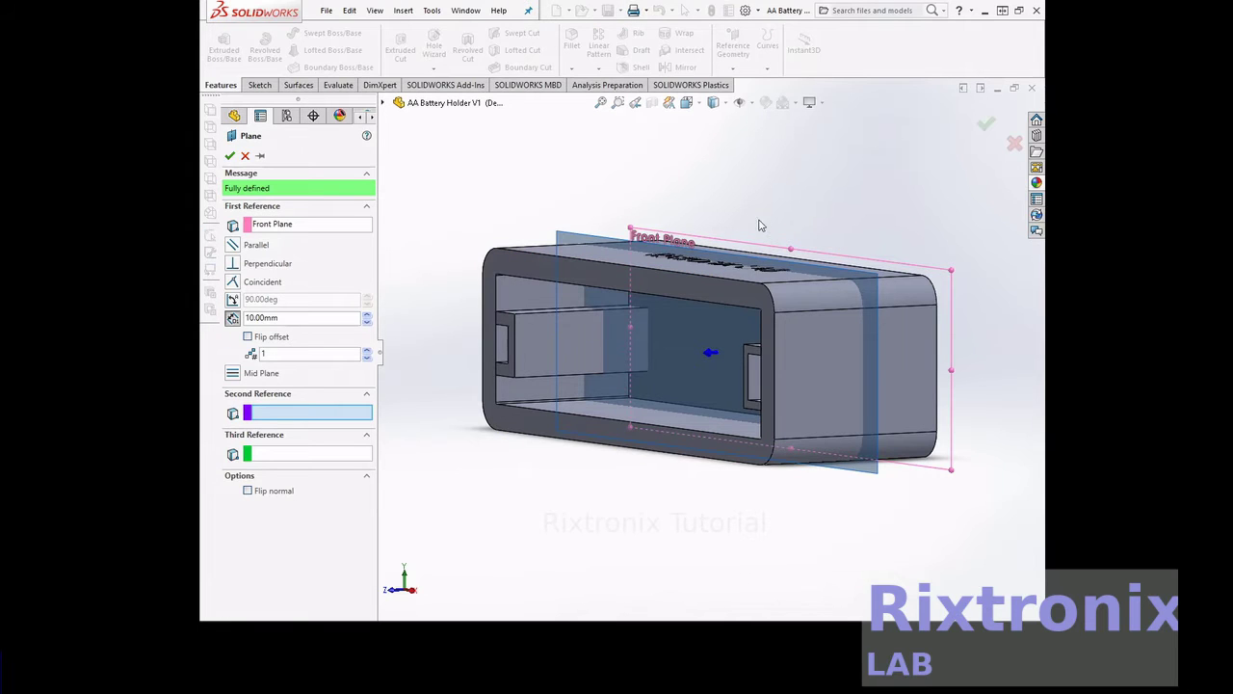
click(367, 315)
click(367, 315)
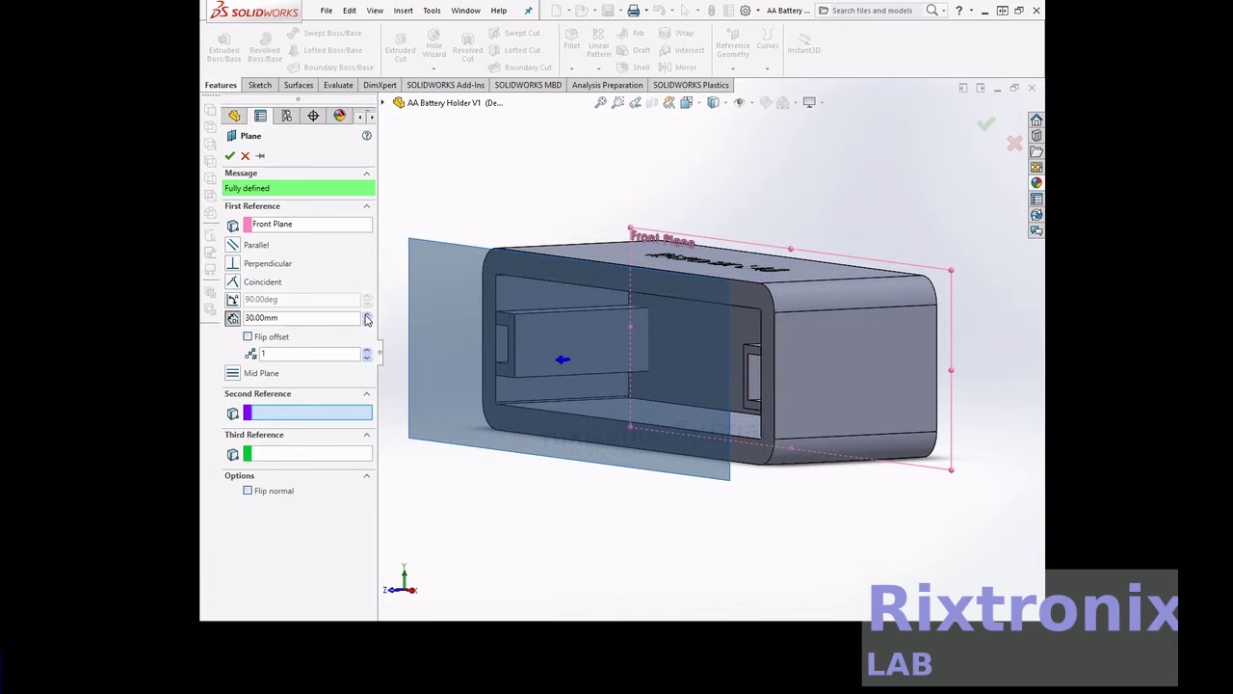
click(231, 155)
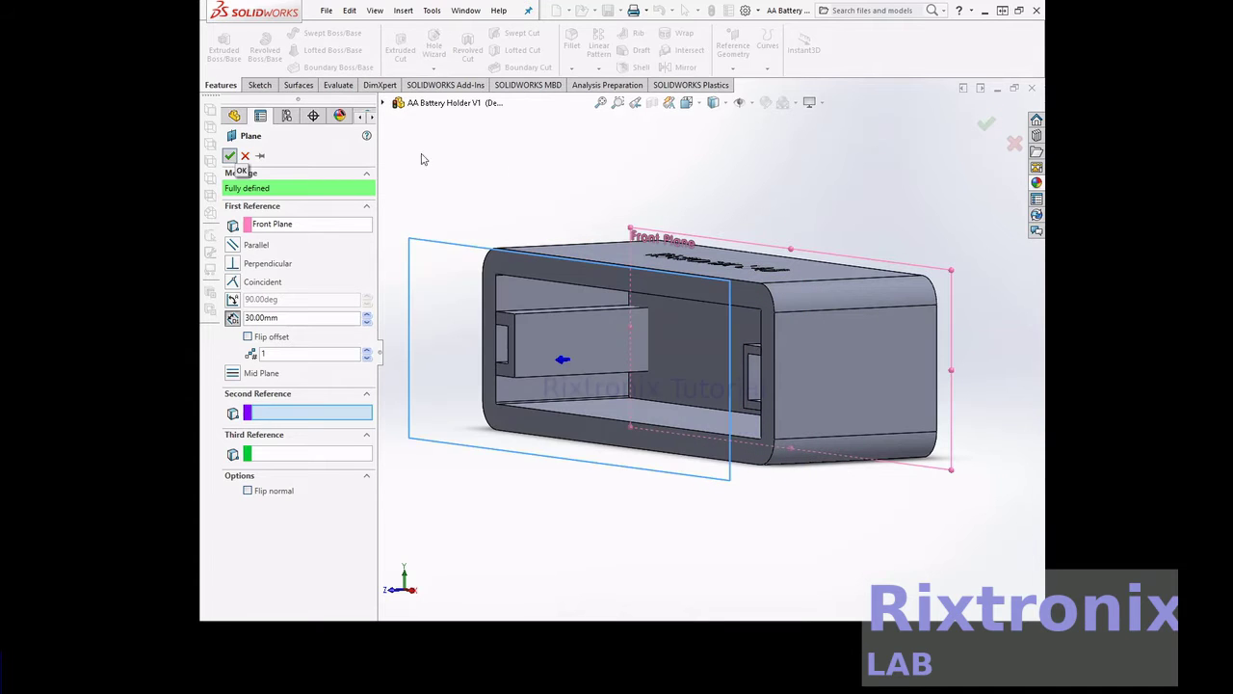
right_click(498, 163)
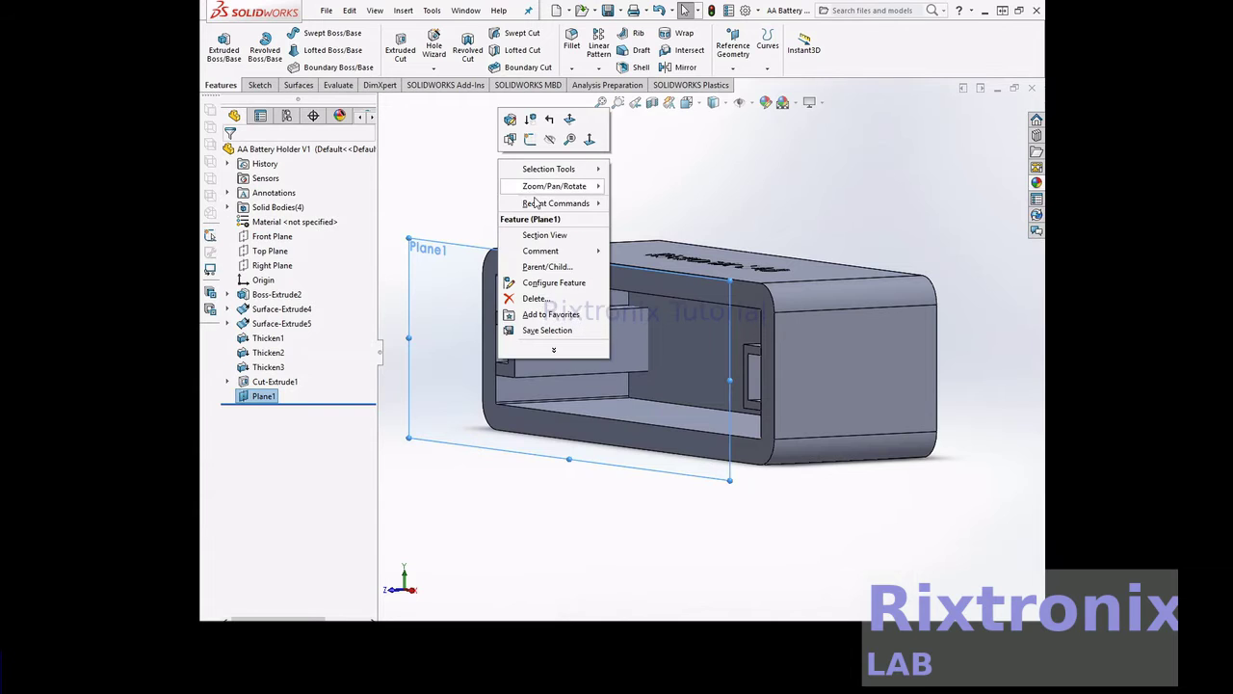
- Turn the view Normal To Plane1 and start Sketch Text on it
right_click(266, 398)
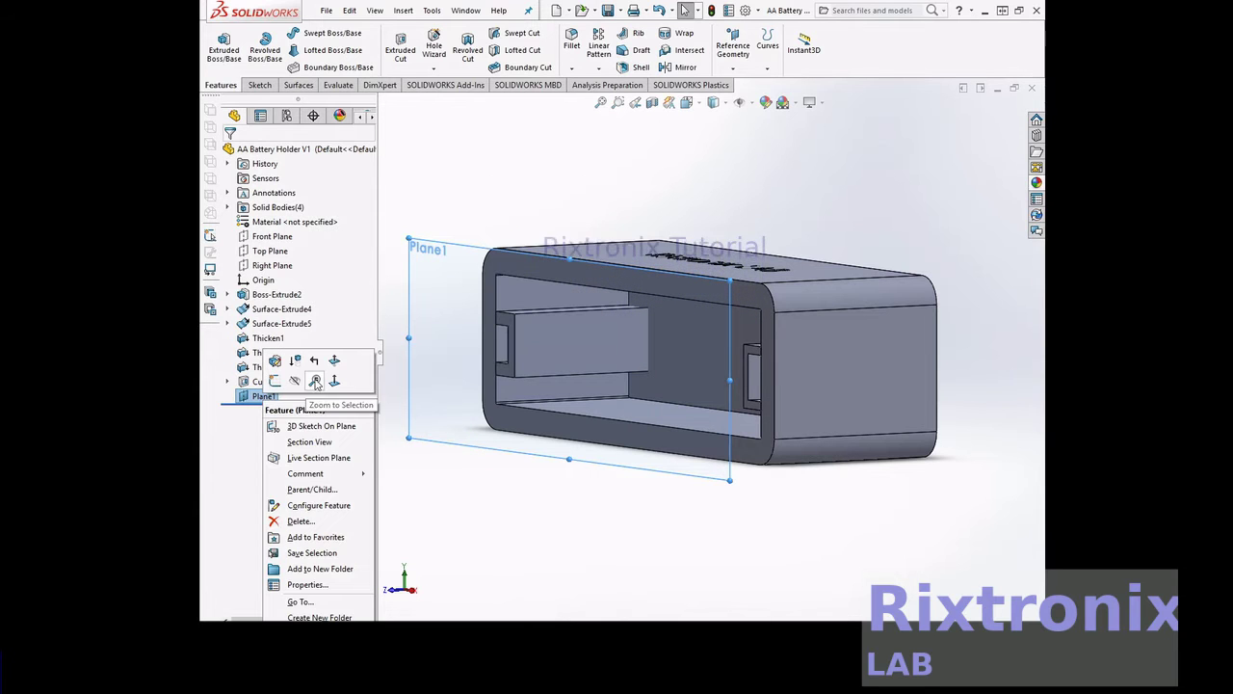
click(330, 384)
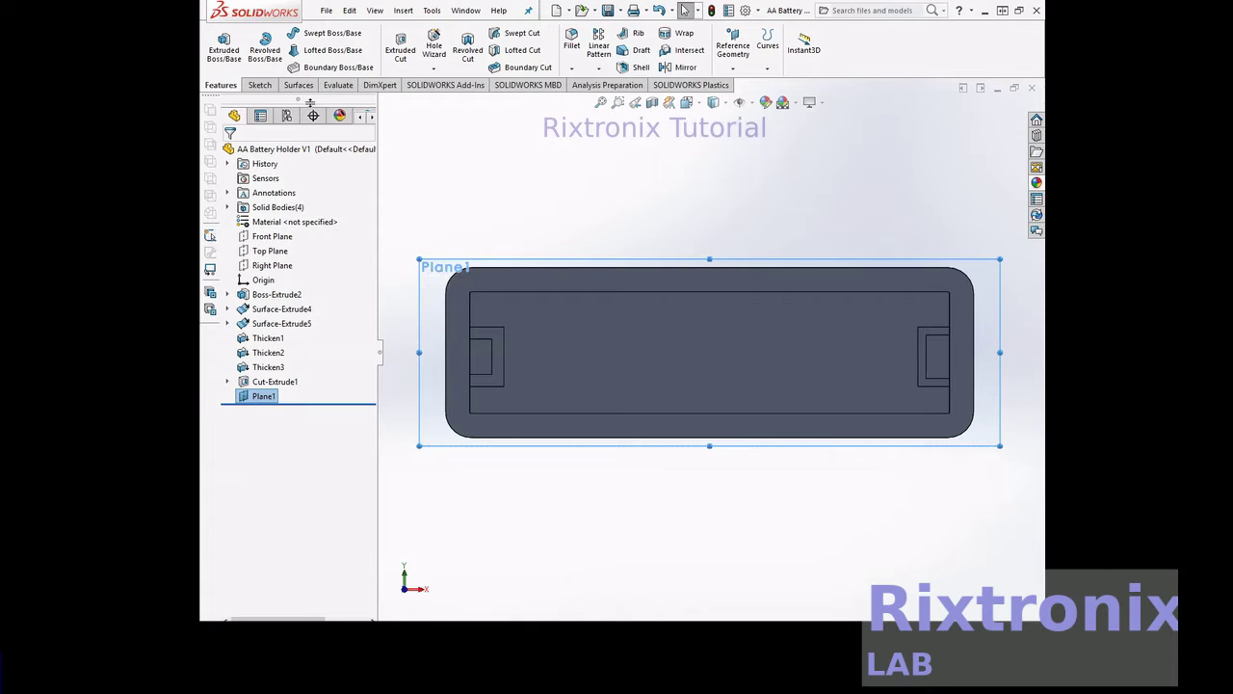
click(258, 85)
click(366, 50)
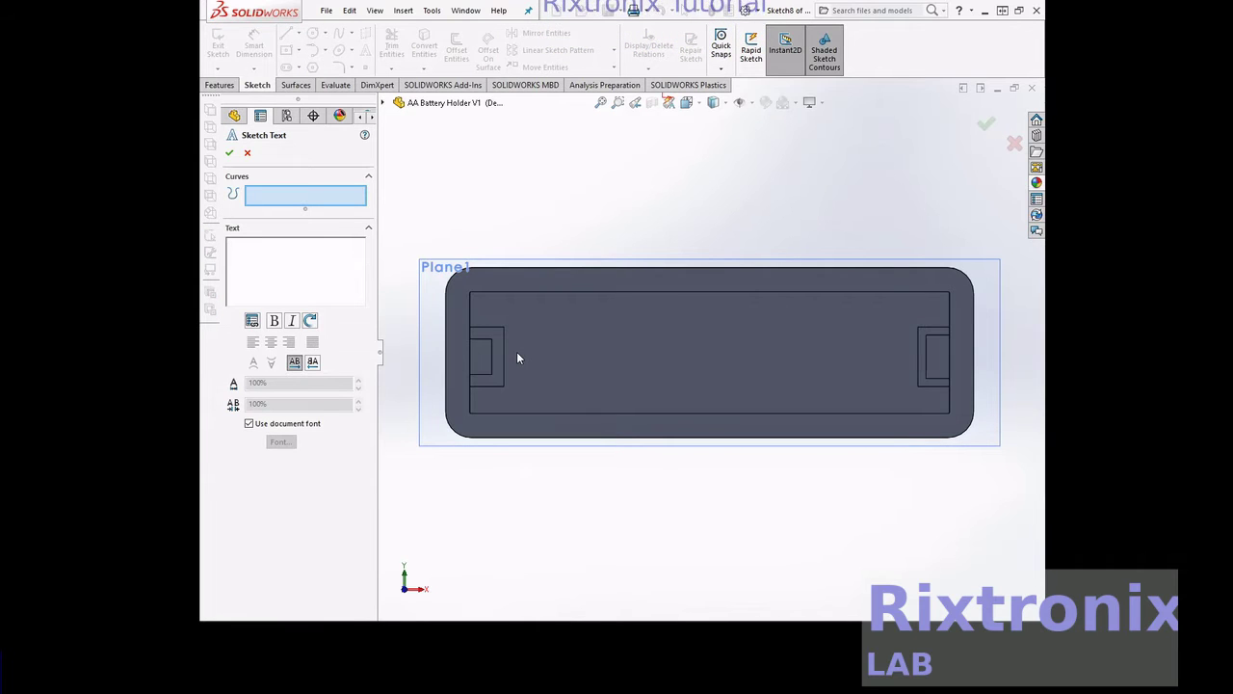
click(323, 260)
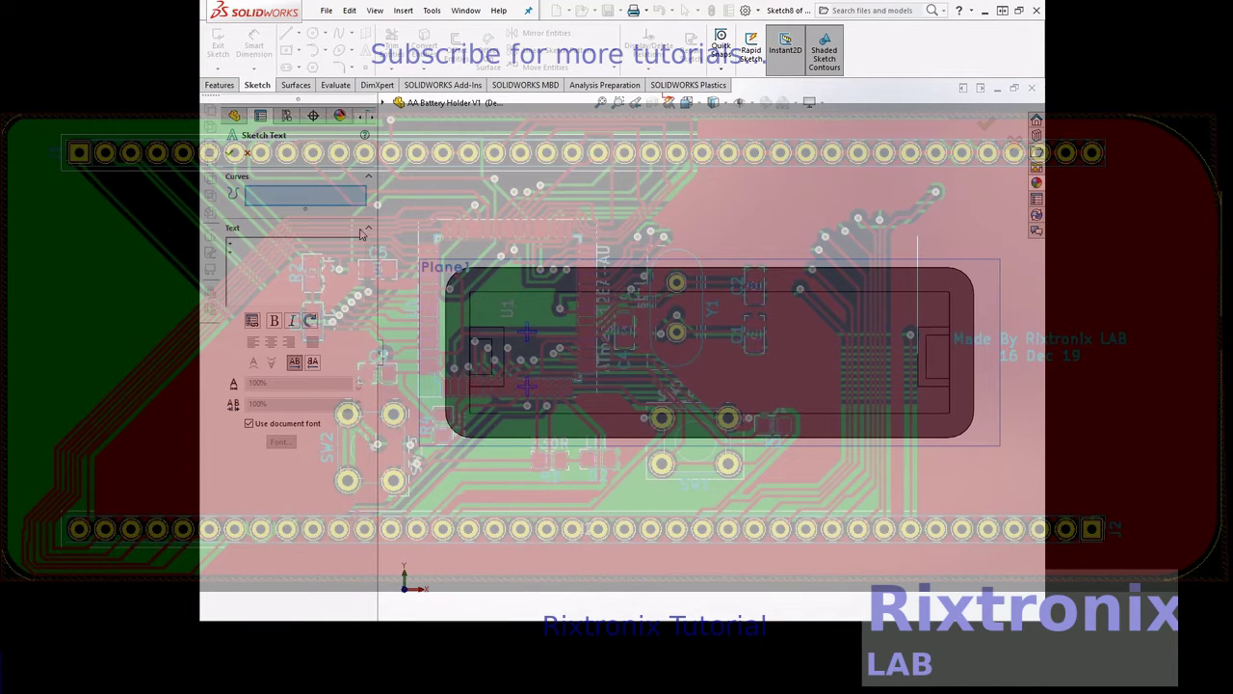
- Confirm the 'Rixtronix LAB' sketch text, exit Sketch8, and orbit to view the top face
click(233, 153)
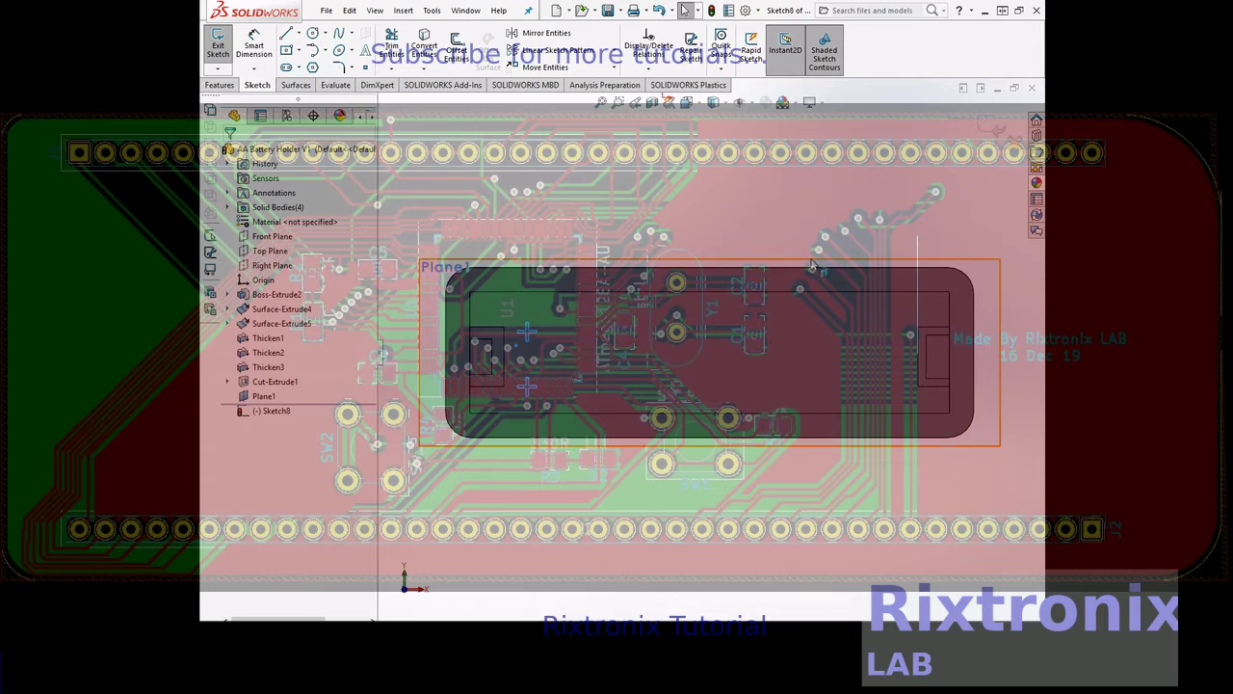
right_click(983, 226)
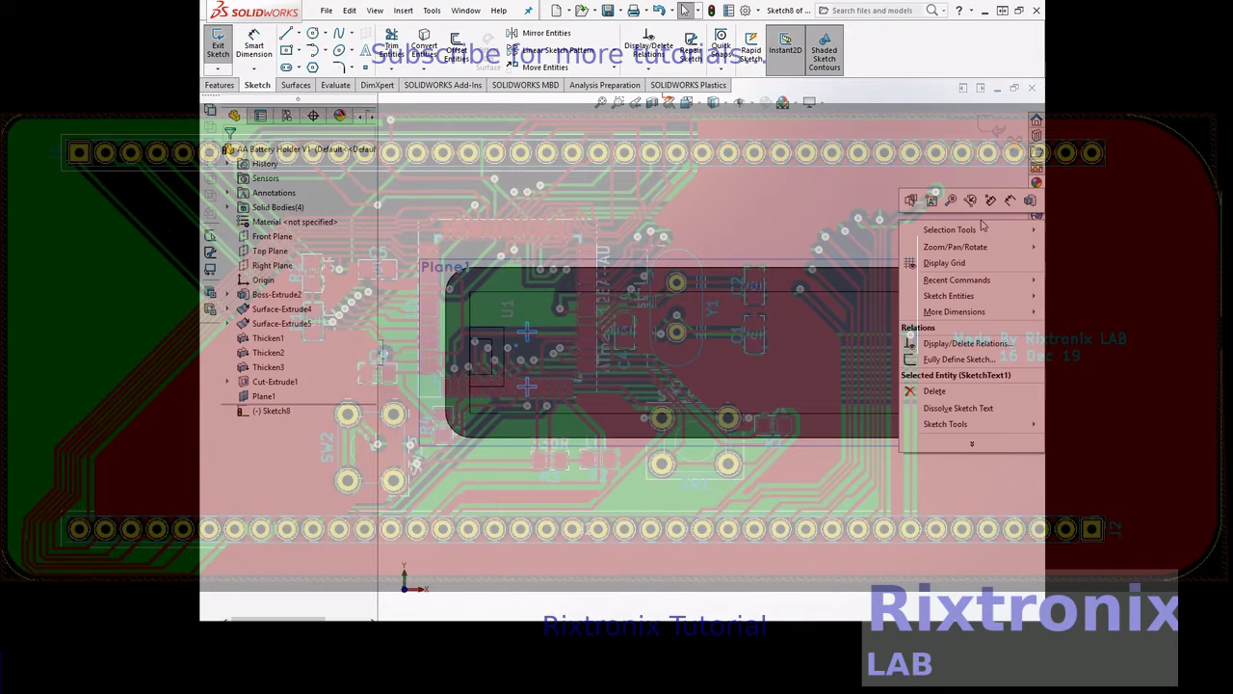
click(1010, 123)
click(1010, 123)
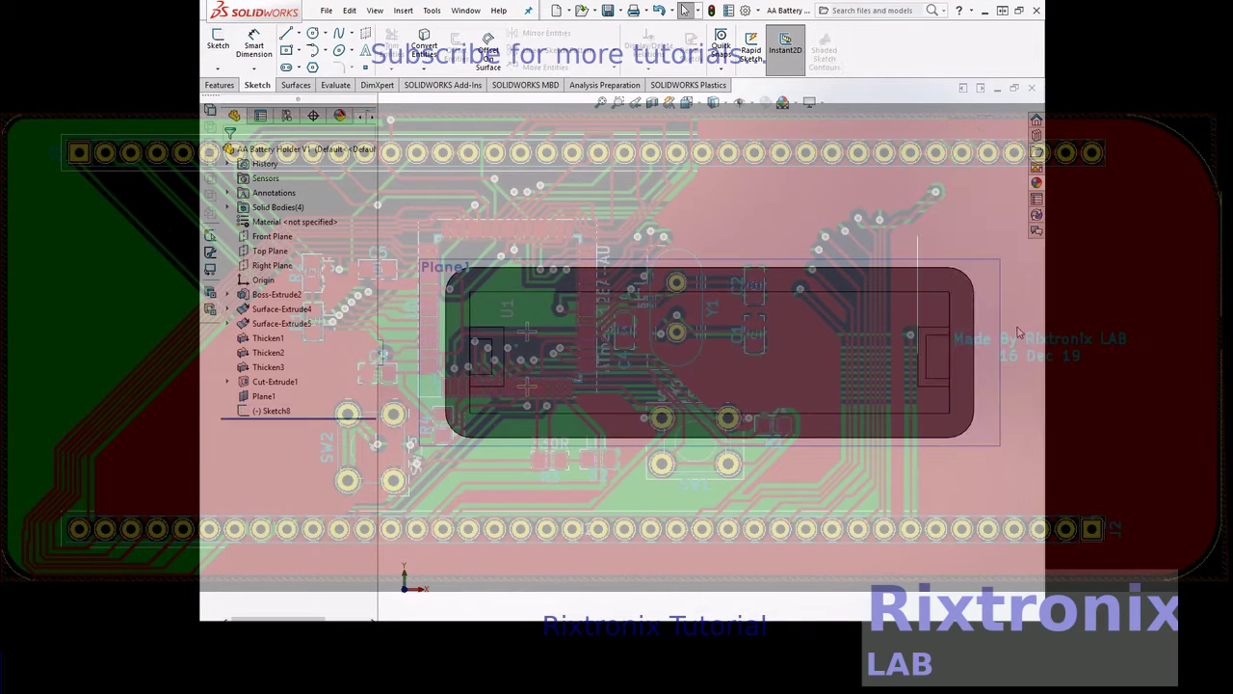
right_click(1023, 332)
click(993, 385)
mouse_move(993, 385)
mouse_down()
mouse_move(1027, 381)
mouse_move(993, 382)
mouse_up()
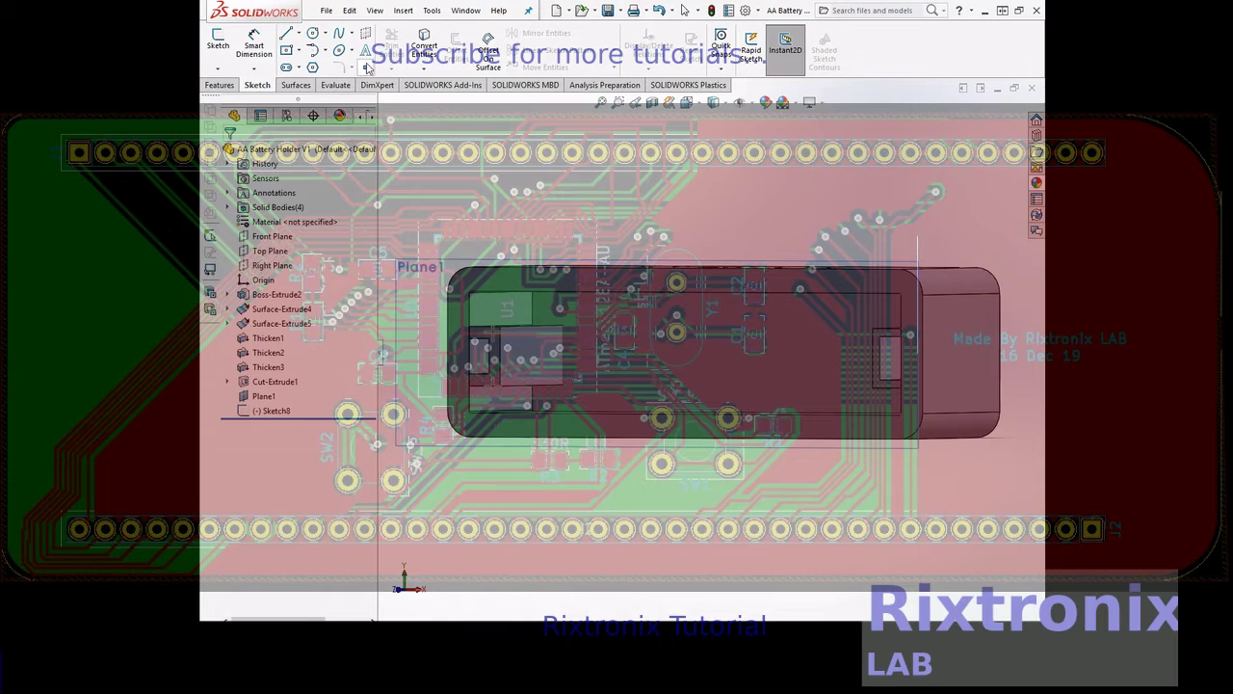
mouse_move(574, 165)
mouse_down()
mouse_move(584, 196)
mouse_move(504, 187)
mouse_up()
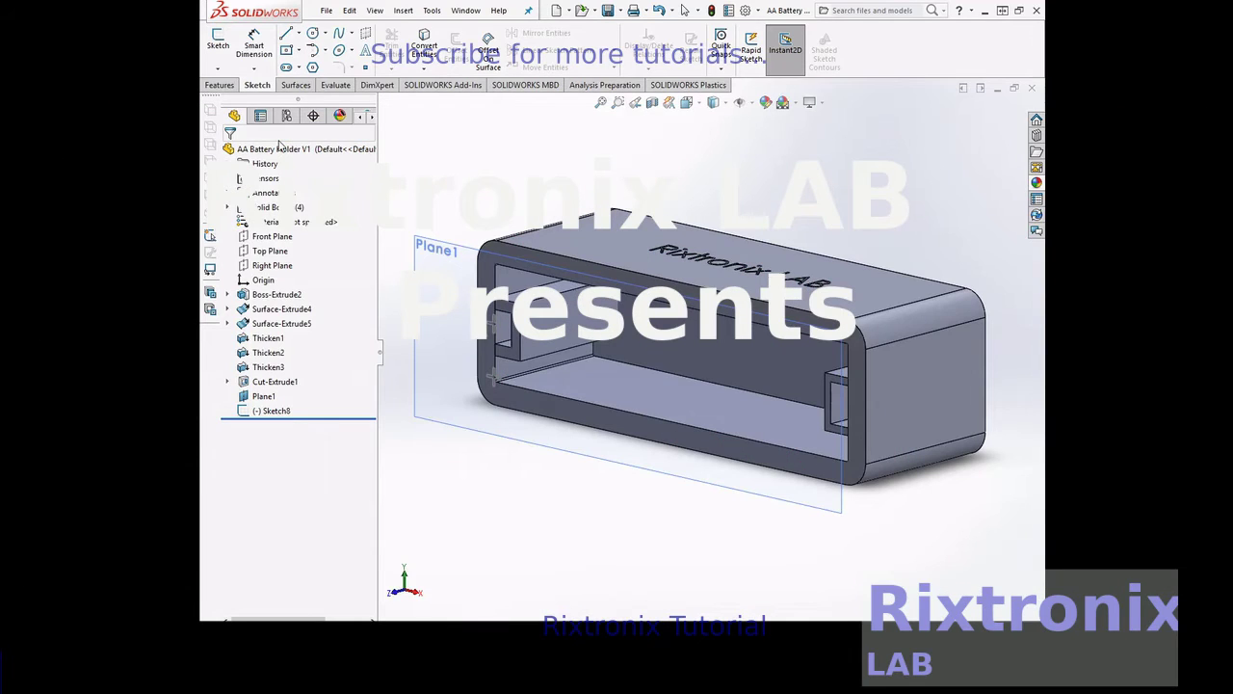
- Start an extruded cut using Sketch8 as the profile
click(221, 85)
click(397, 48)
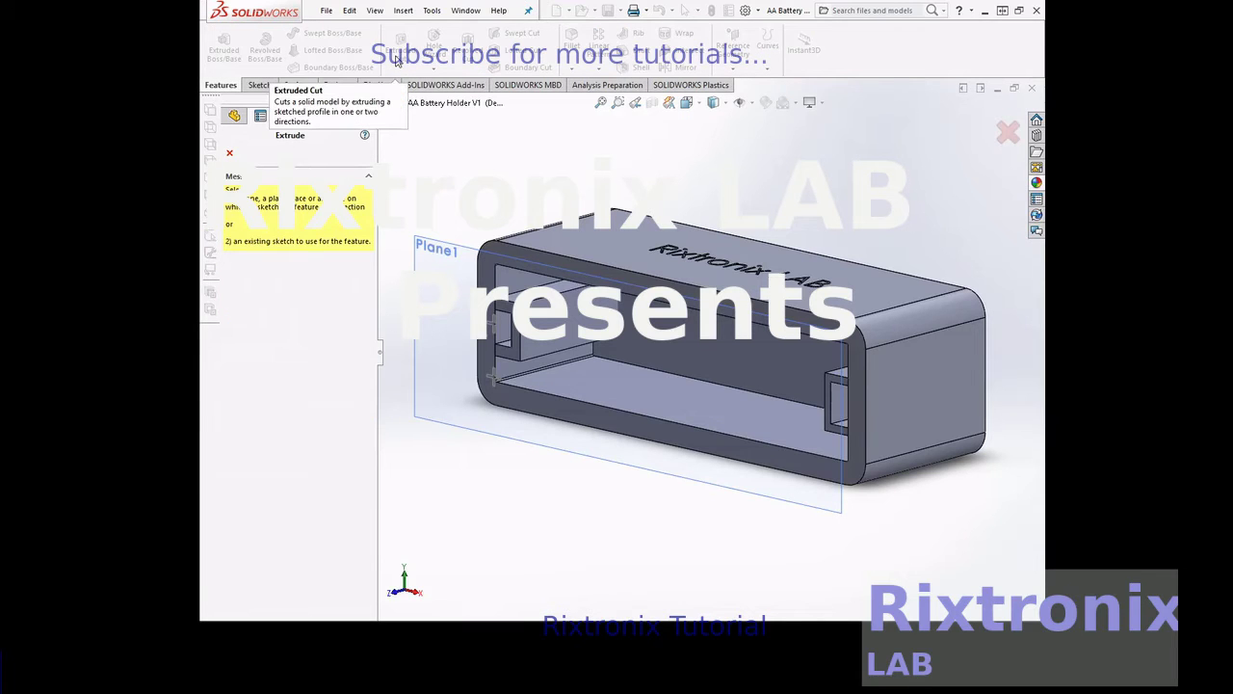
click(229, 152)
click(273, 413)
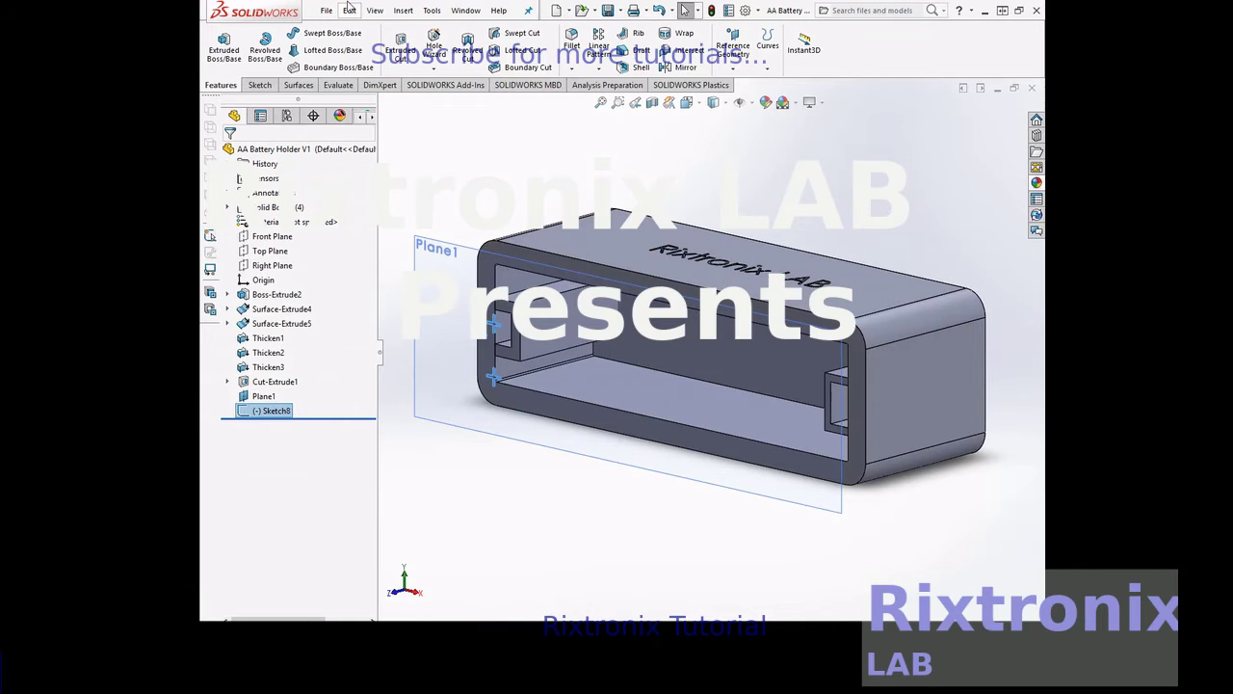
click(400, 45)
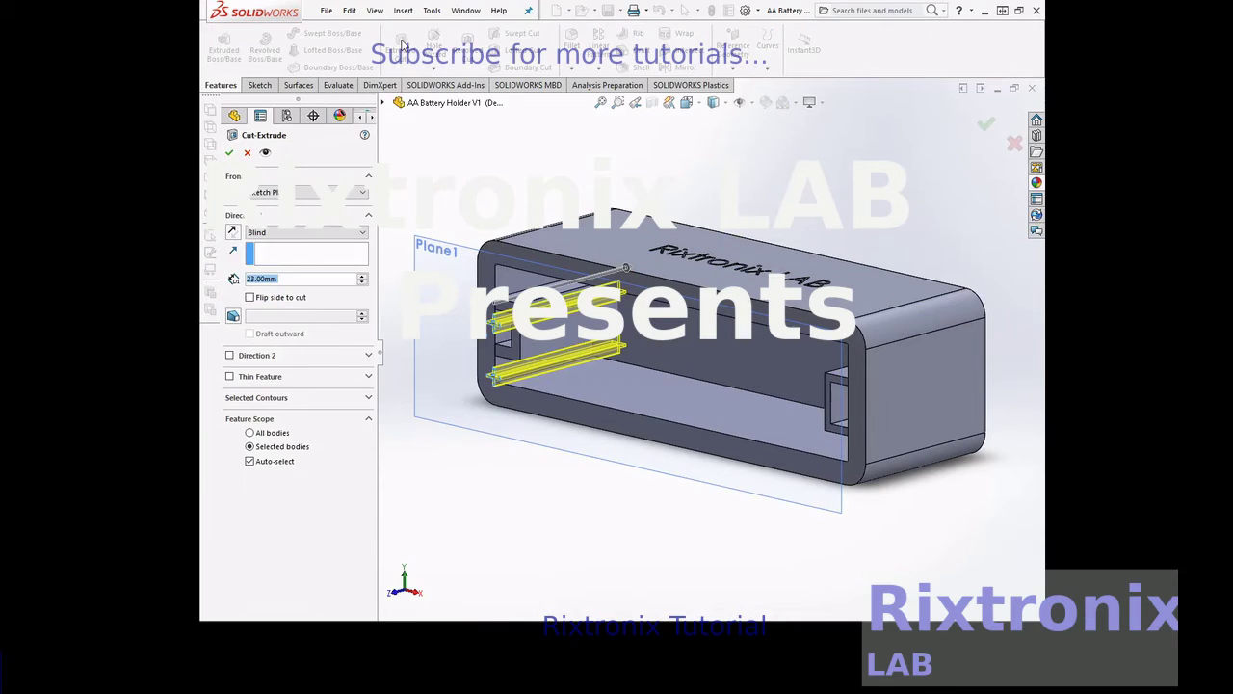
- Preview the cut from several angles and set its depth to 27 mm
right_click(768, 191)
mouse_move(838, 261)
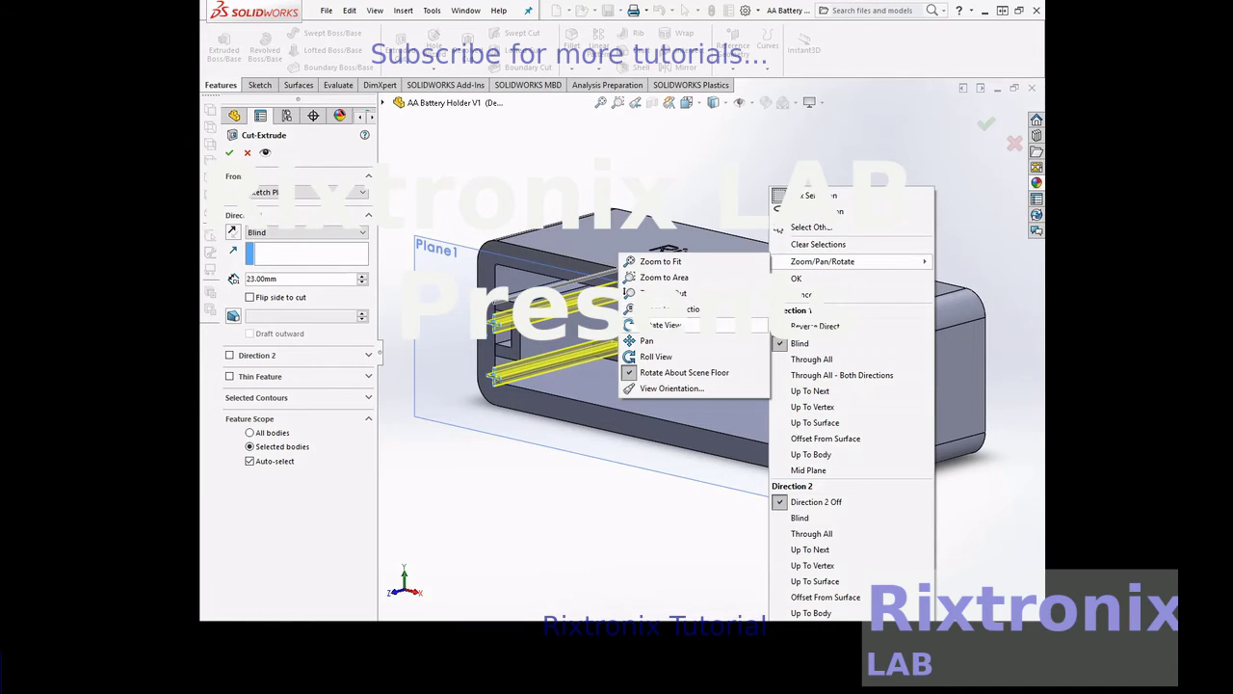
click(665, 325)
mouse_move(799, 246)
mouse_down()
mouse_move(787, 204)
mouse_move(760, 202)
mouse_move(765, 212)
mouse_up()
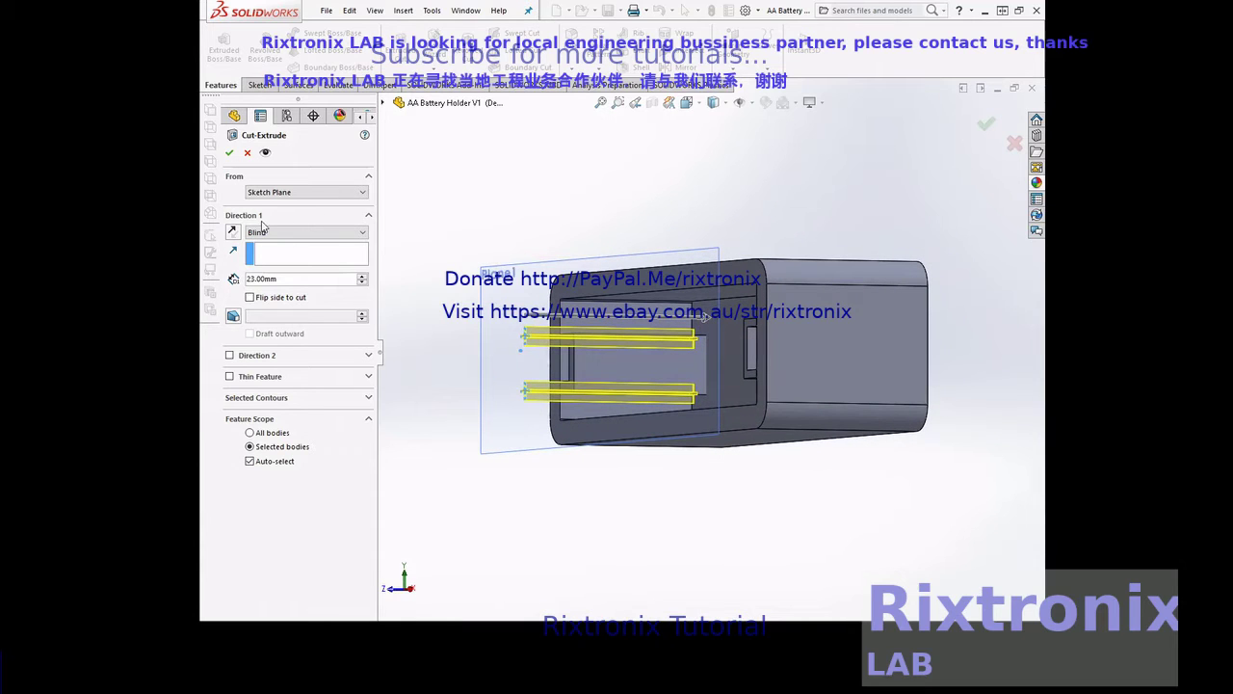
click(362, 278)
drag(809, 197, 776, 212)
right_click(279, 276)
text(27)
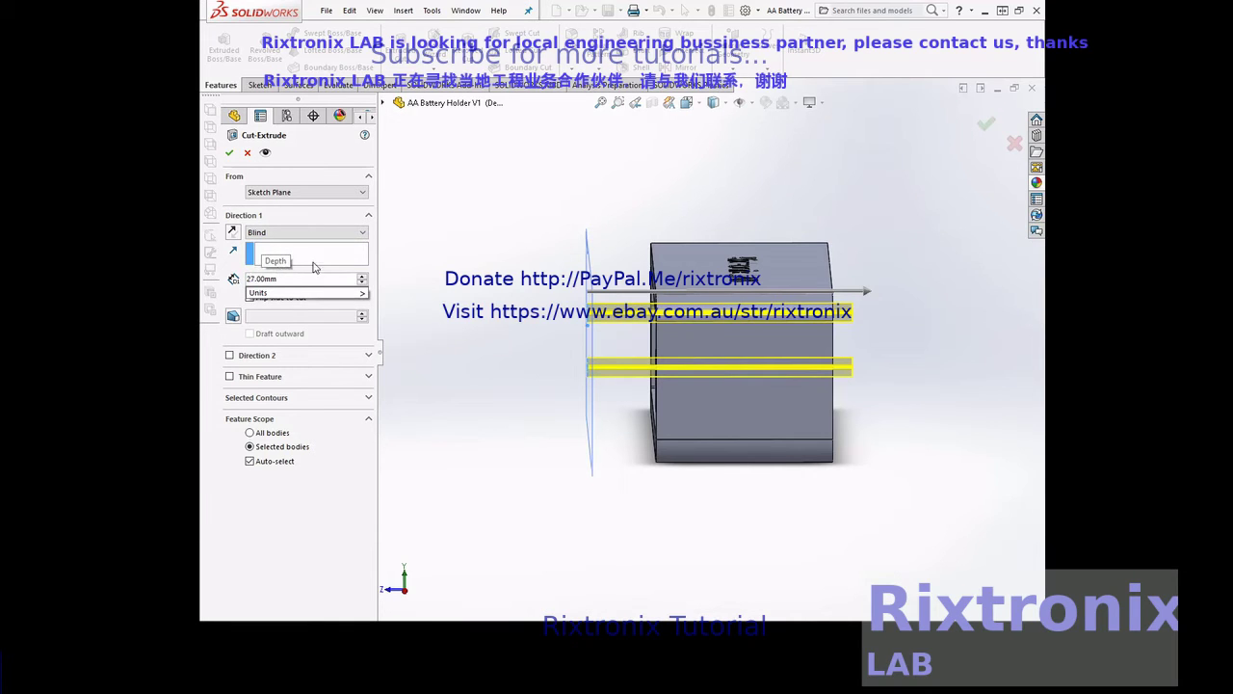
key(Return)
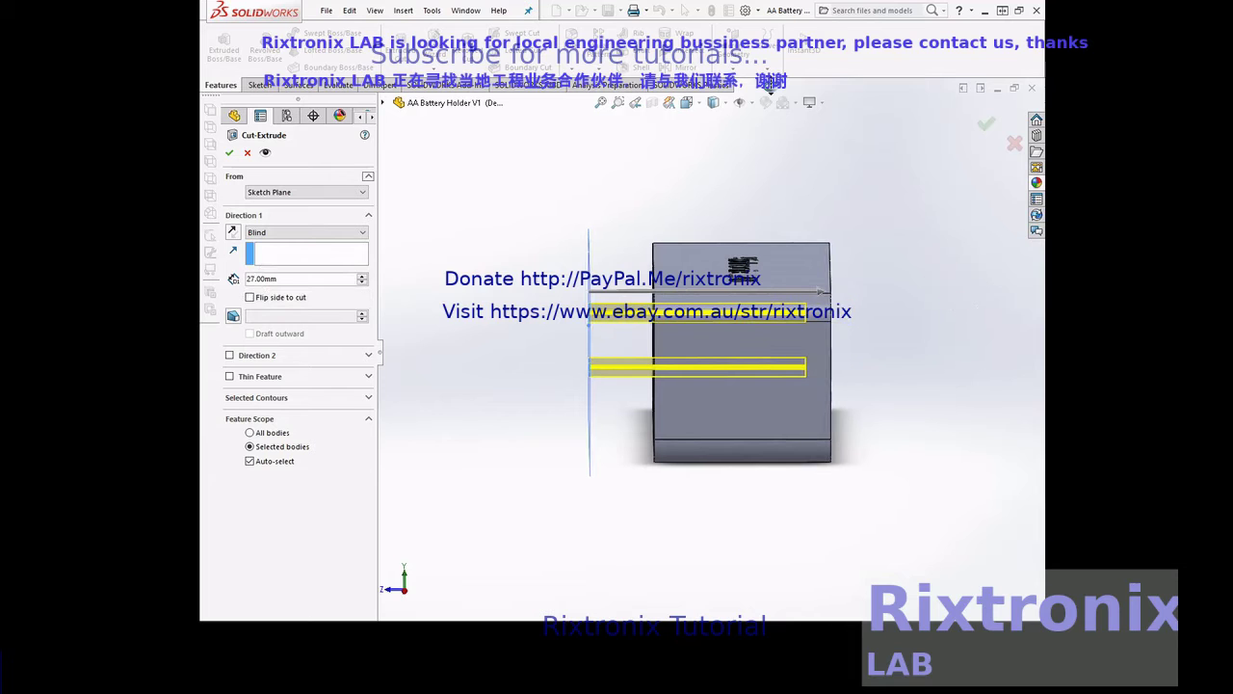
- Switch to wireframe and finish the blind cut at 28 mm depth
click(714, 102)
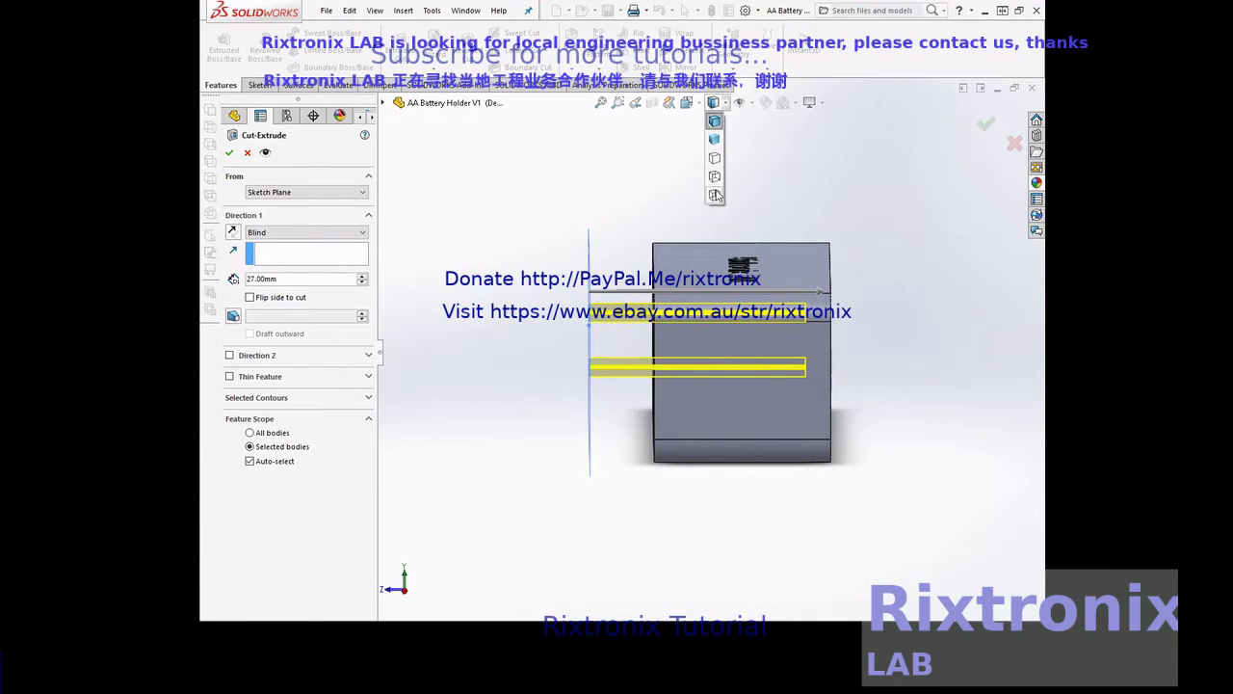
click(716, 192)
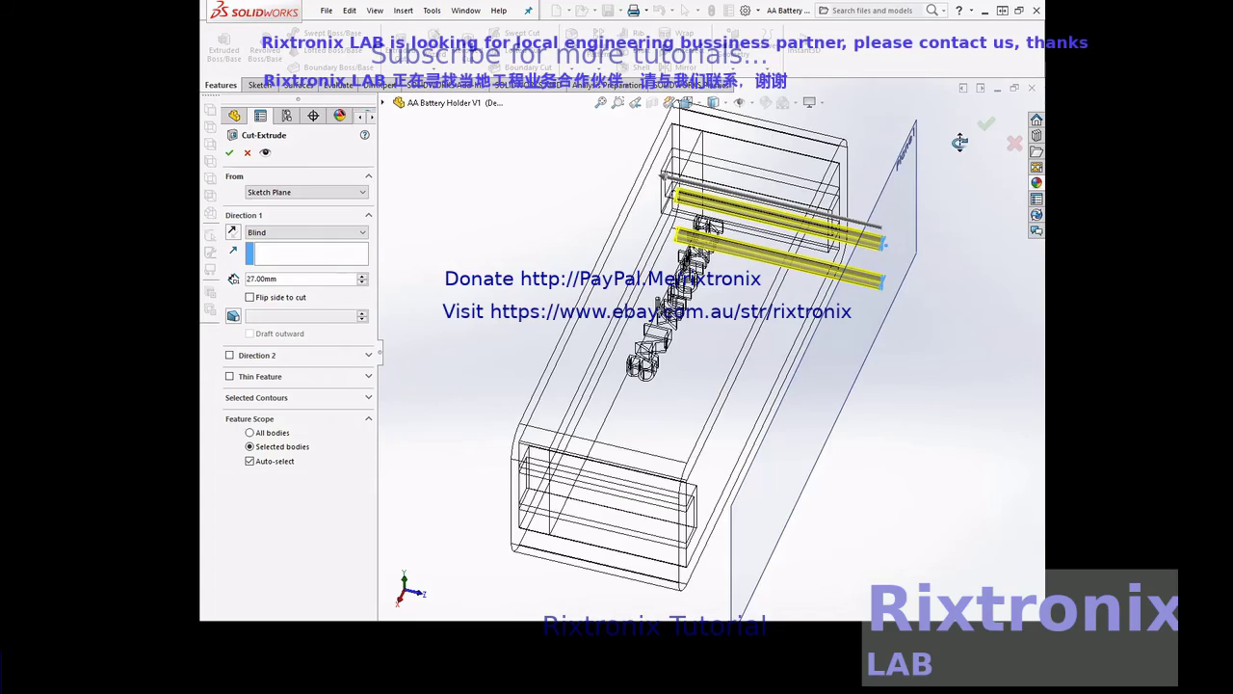
middle_drag(956, 152, 930, 399)
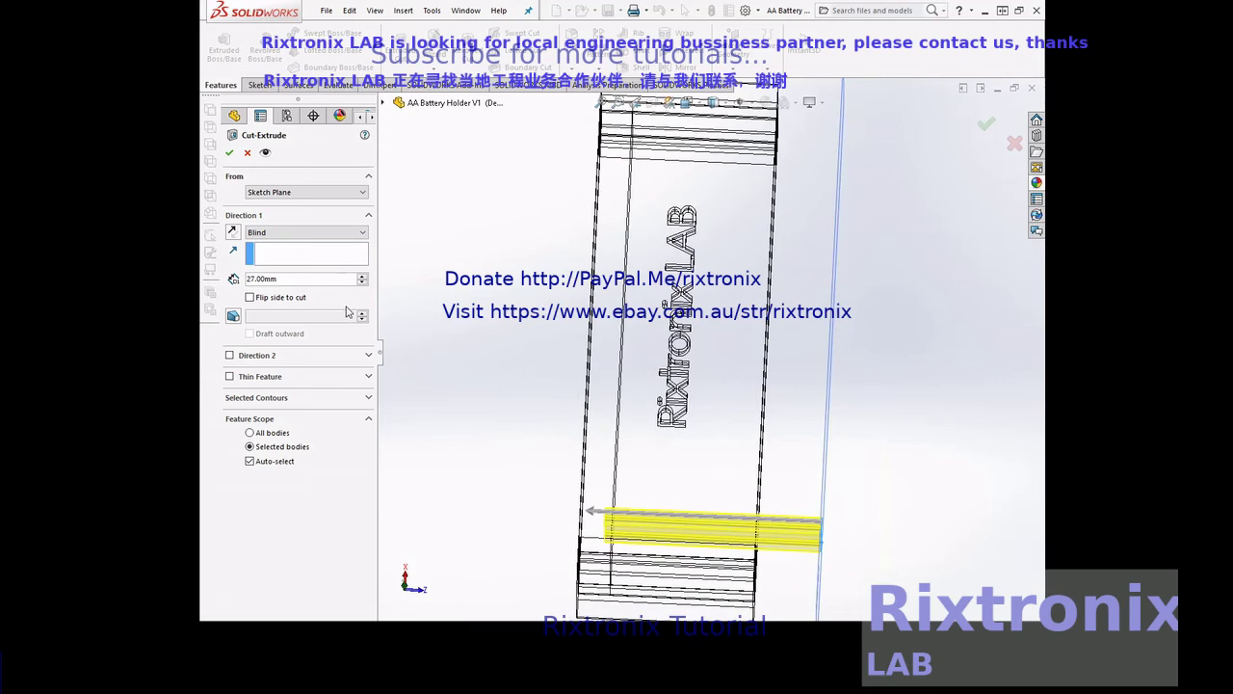
right_click(249, 279)
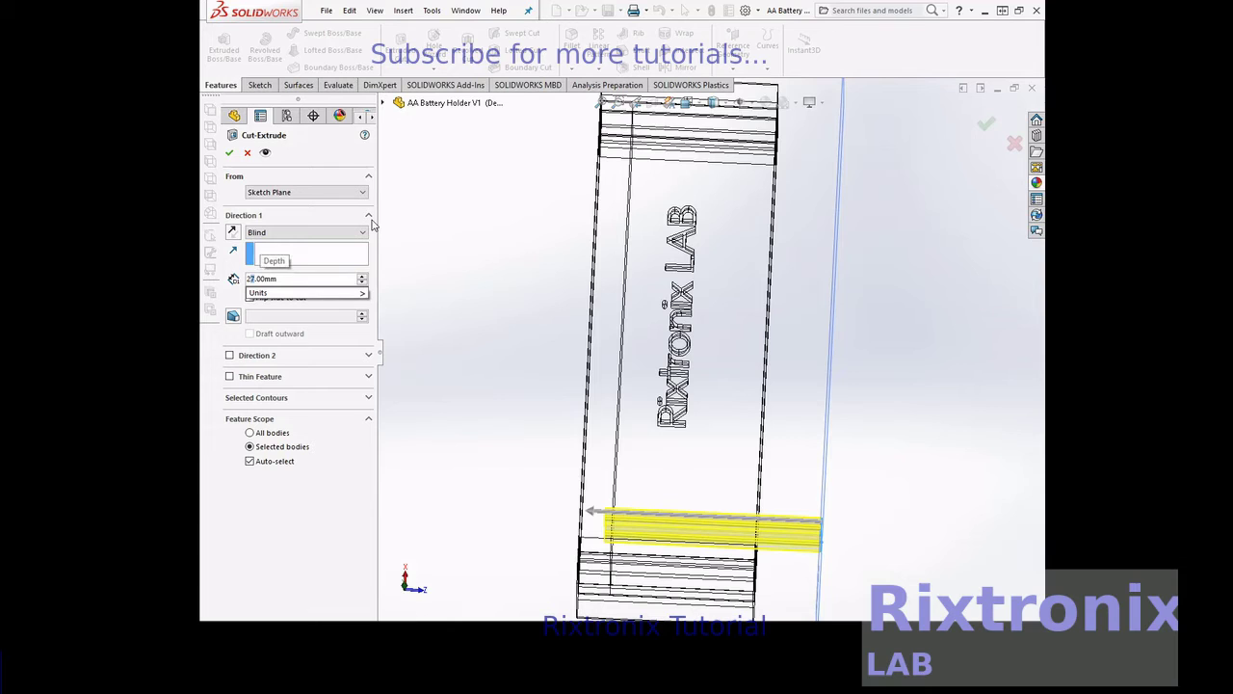
text(8)
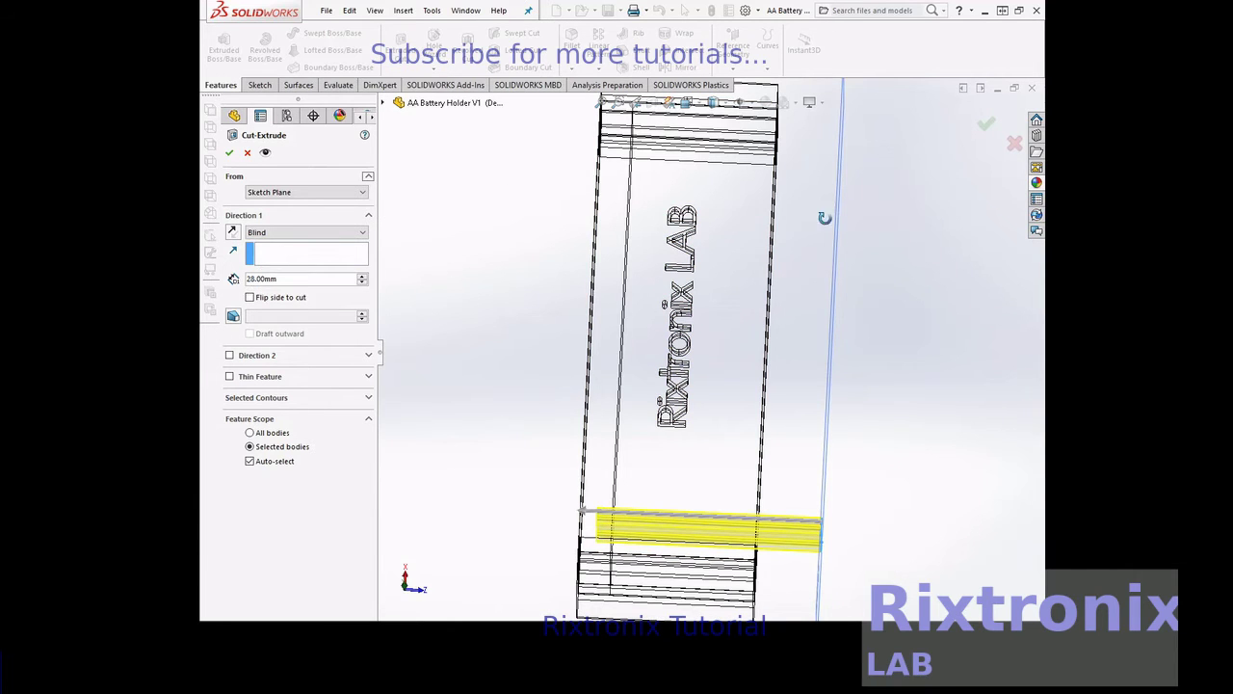
click(230, 155)
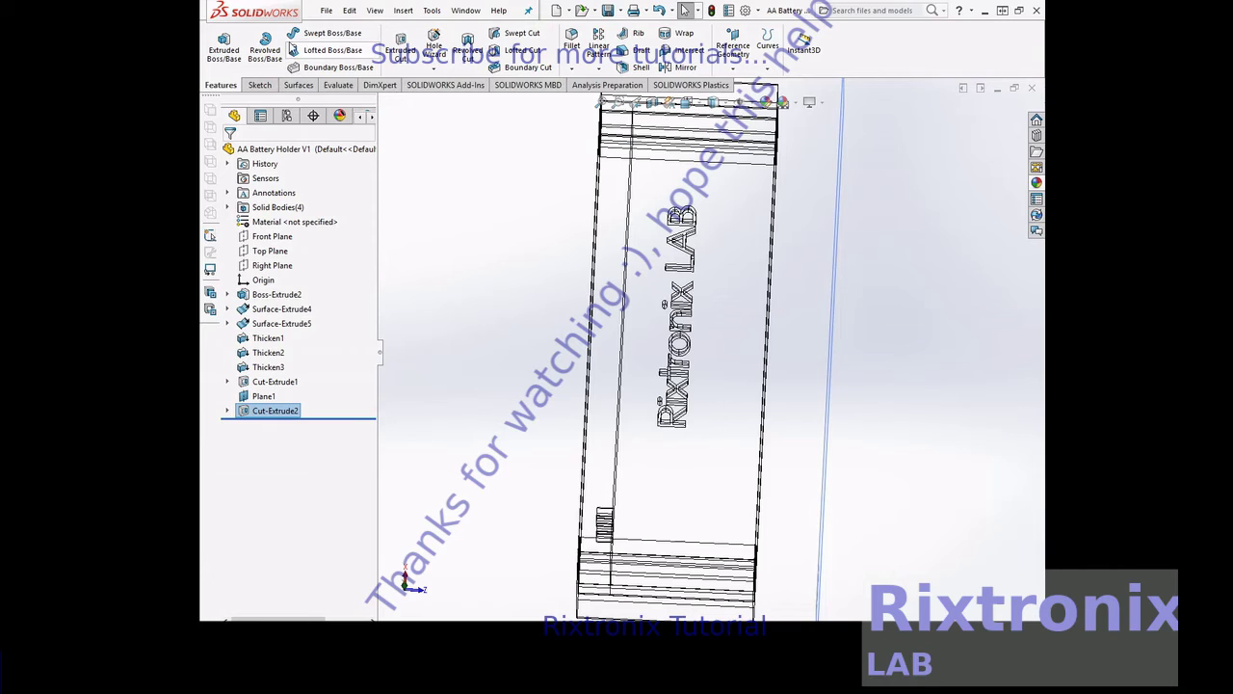
click(326, 10)
- Save the part and orbit it to an angled shaded 3D view
click(348, 139)
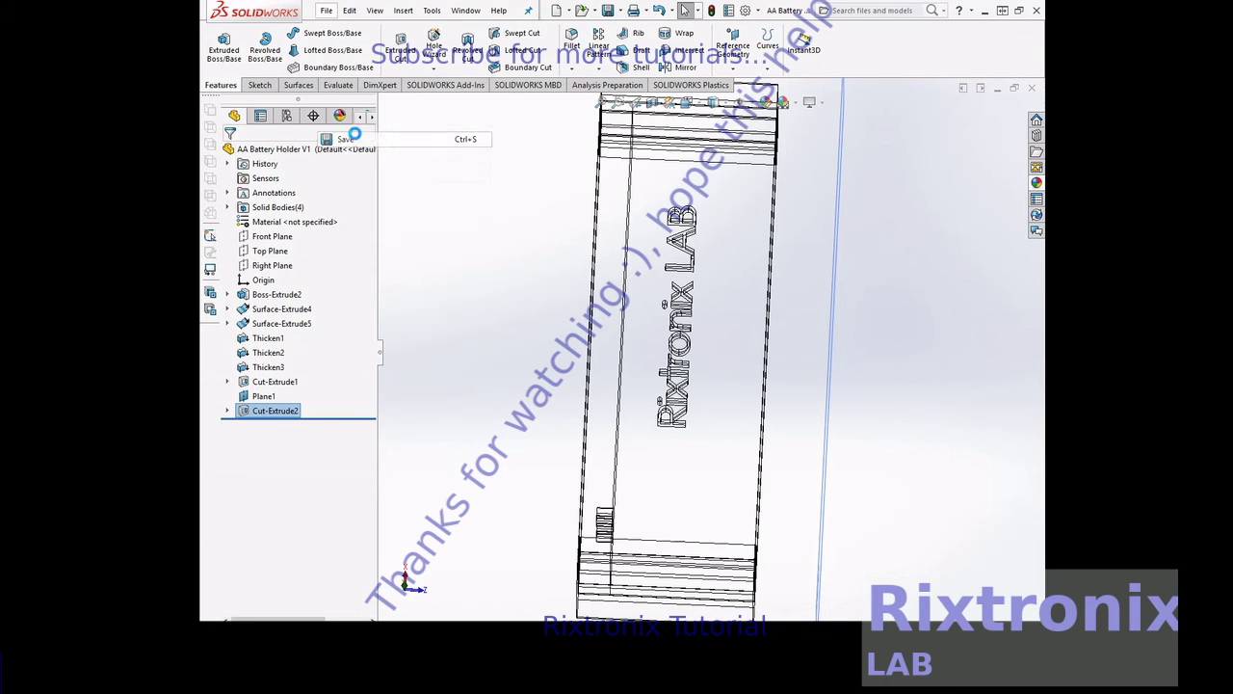
right_click(924, 234)
mouse_move(957, 254)
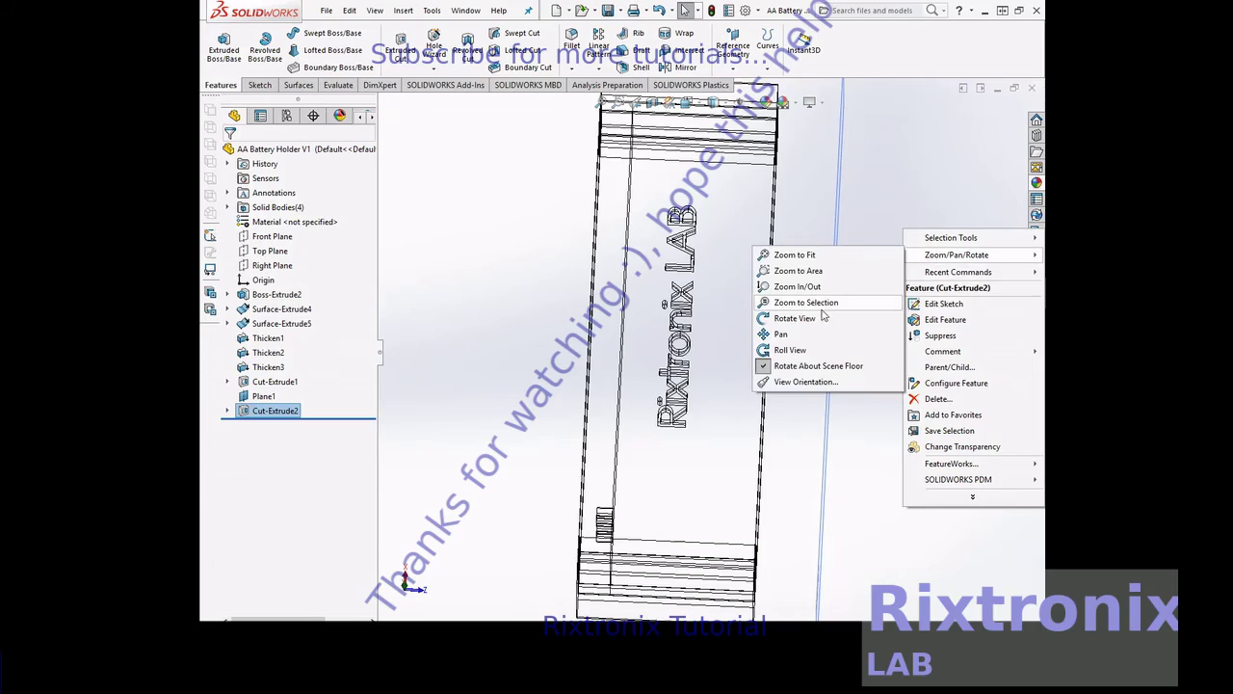
click(794, 318)
mouse_move(867, 318)
mouse_down()
mouse_move(774, 165)
mouse_move(726, 178)
mouse_up()
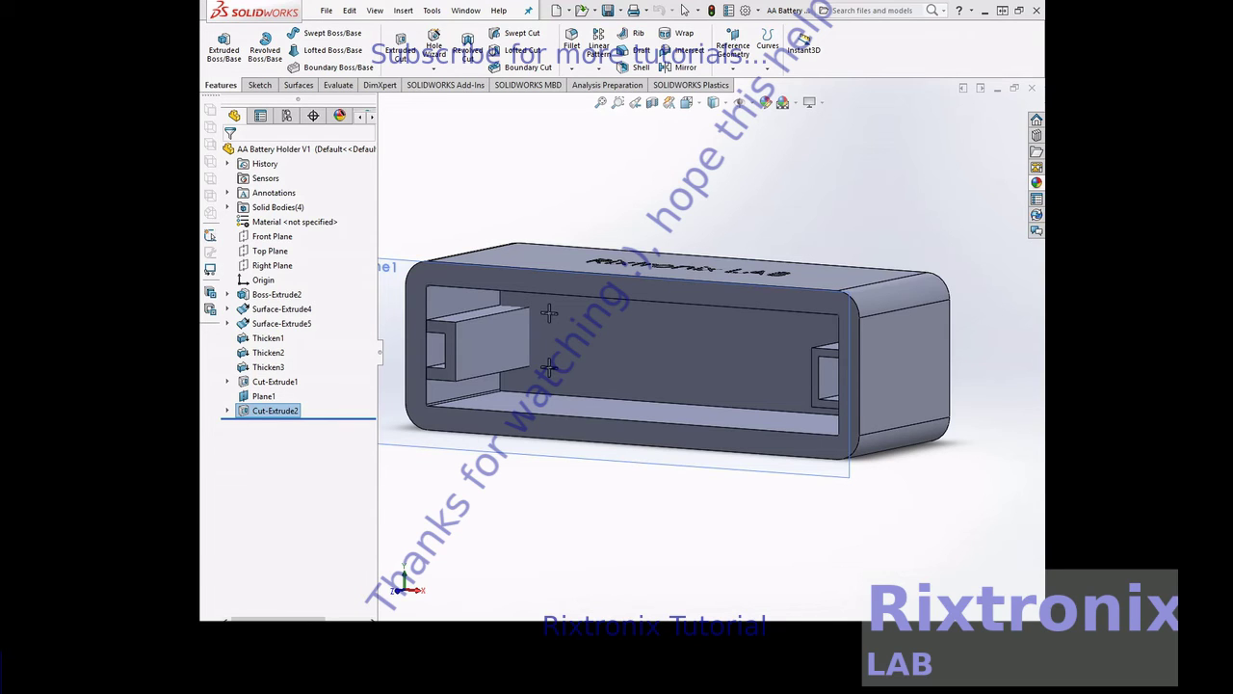
click(404, 11)
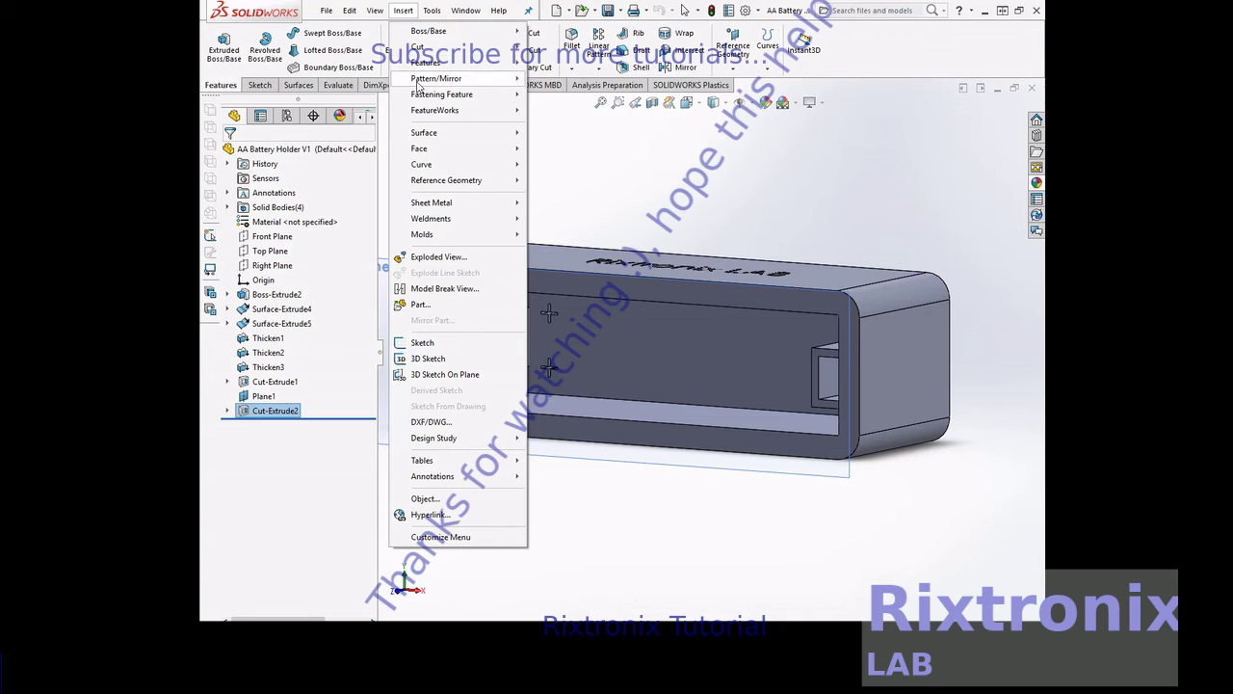
mouse_move(426, 63)
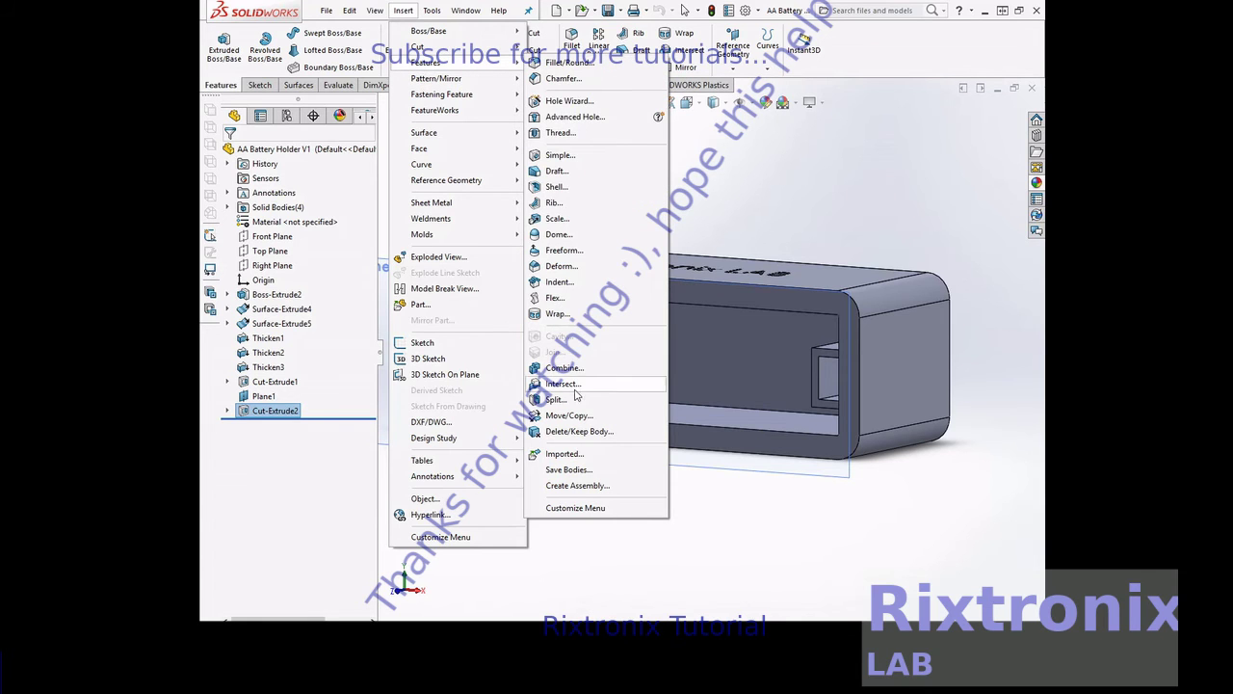
- Combine Cut-Extrude1, Thicken2, Cut-Extrude2 and Thicken3 into one body using Add
click(589, 370)
click(706, 300)
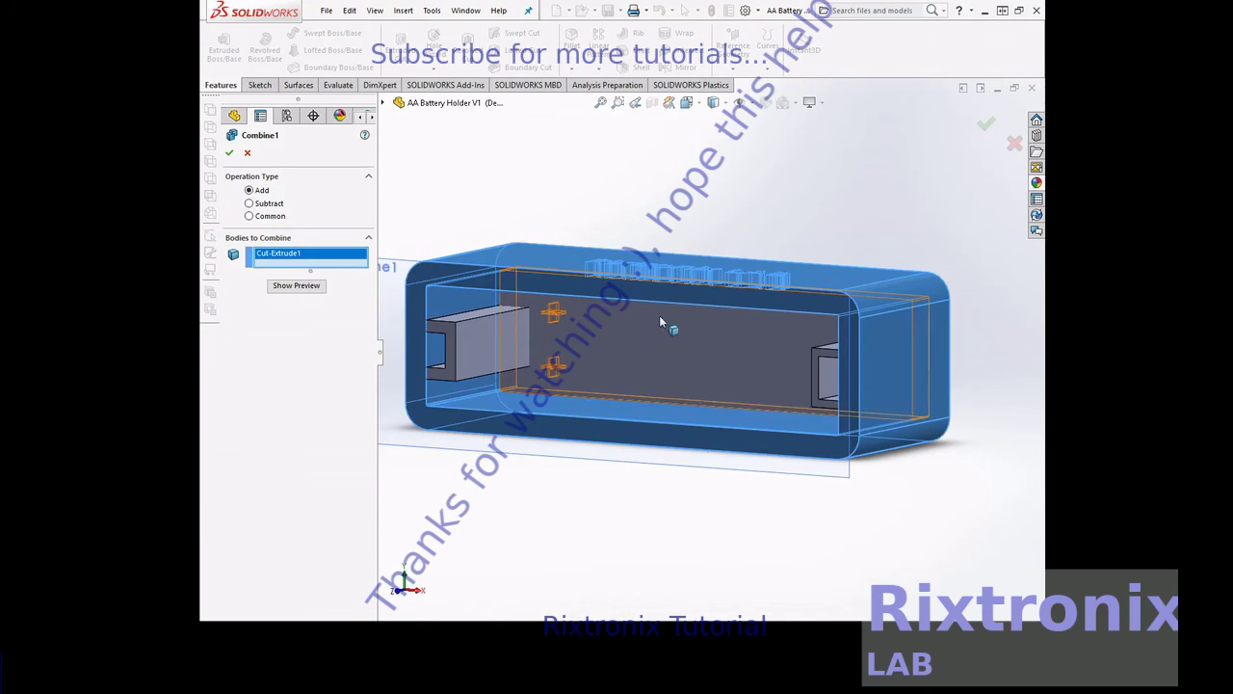
click(511, 337)
click(674, 349)
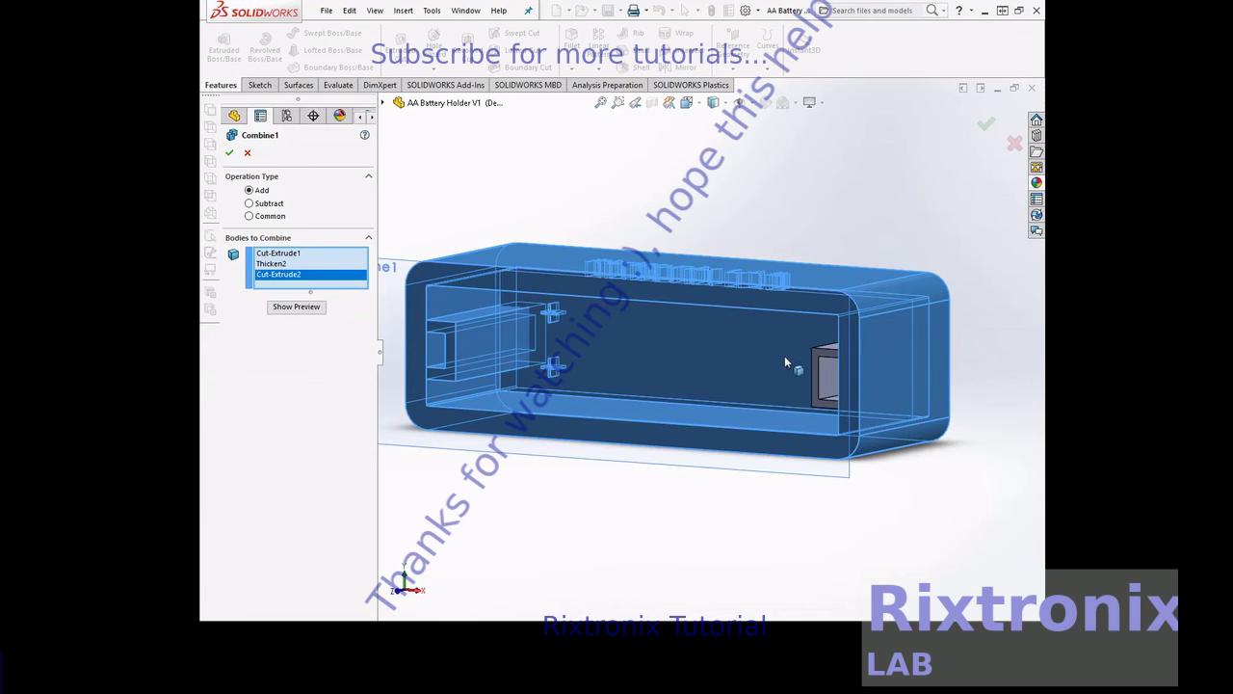
click(815, 355)
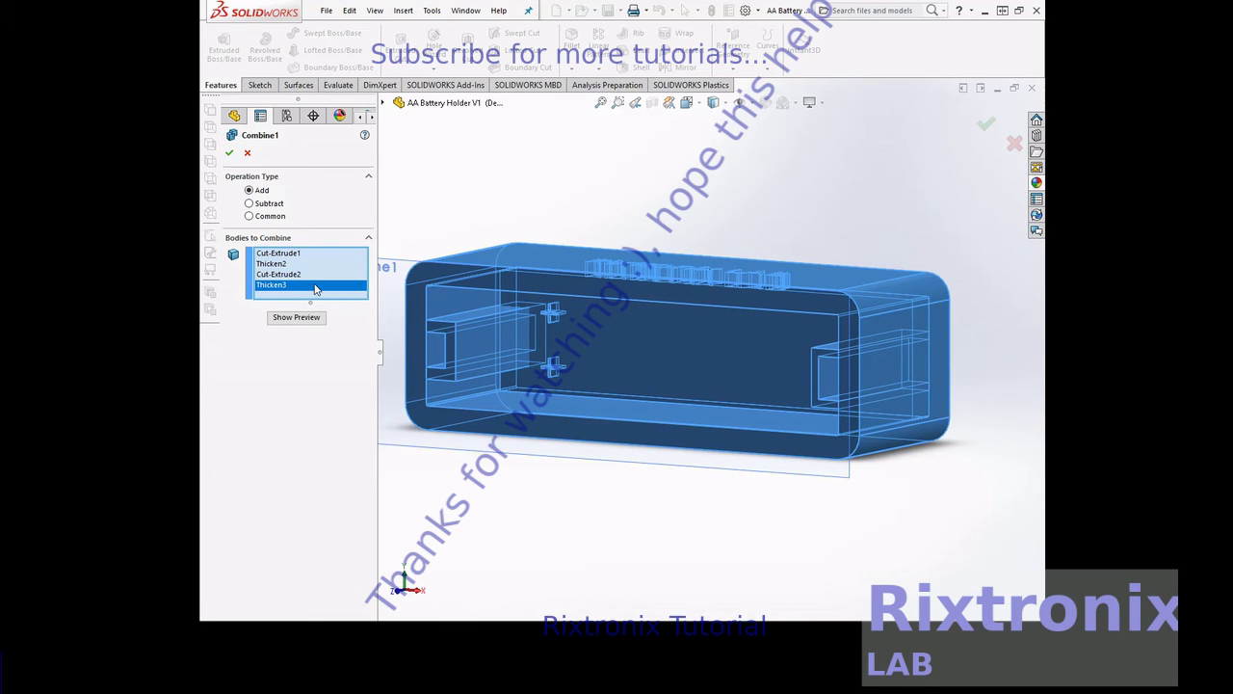
click(306, 319)
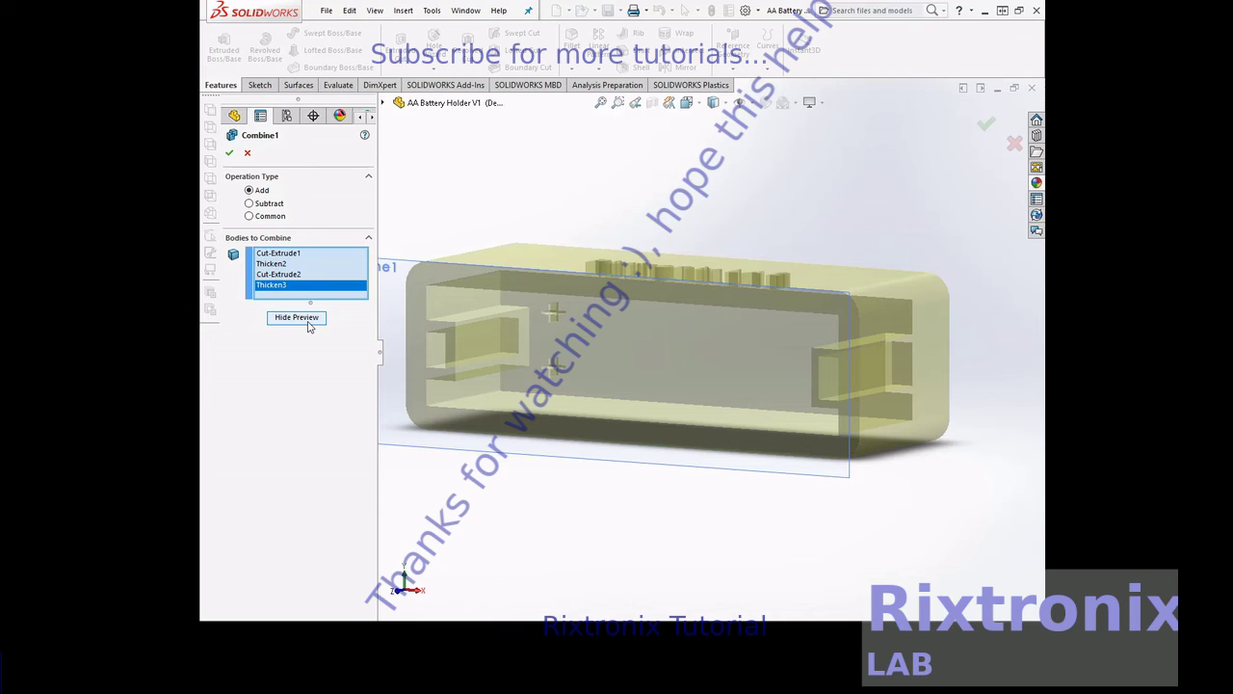
click(228, 154)
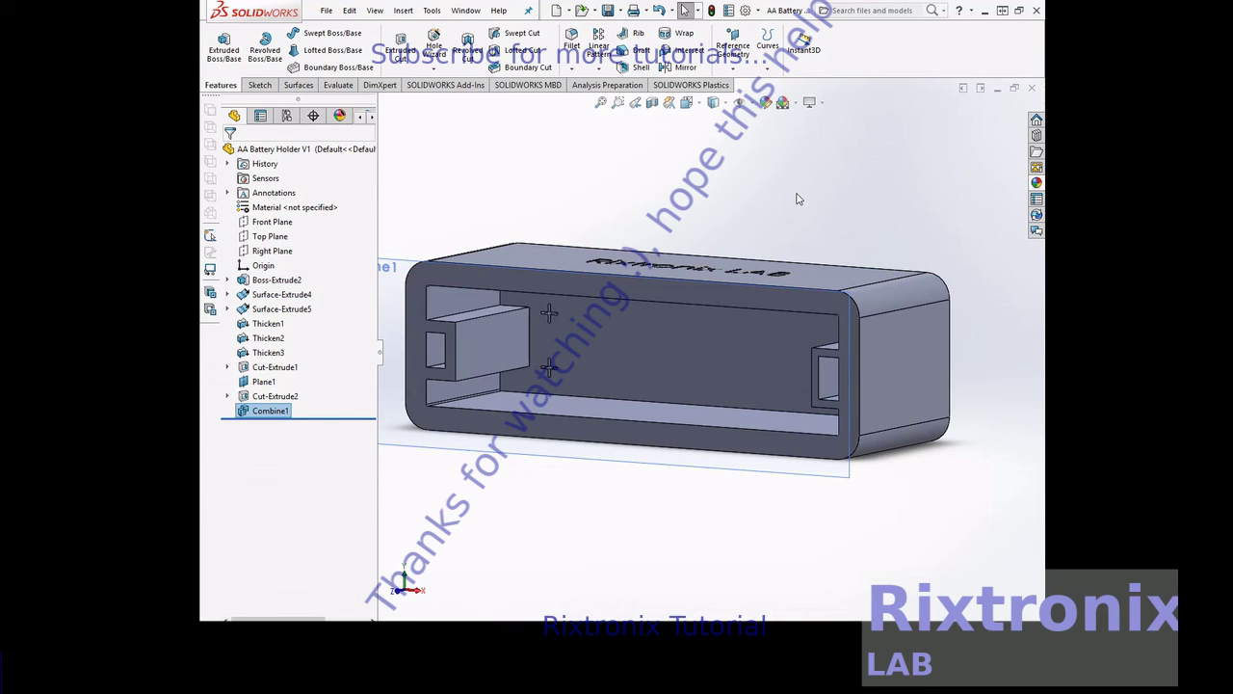
click(1036, 183)
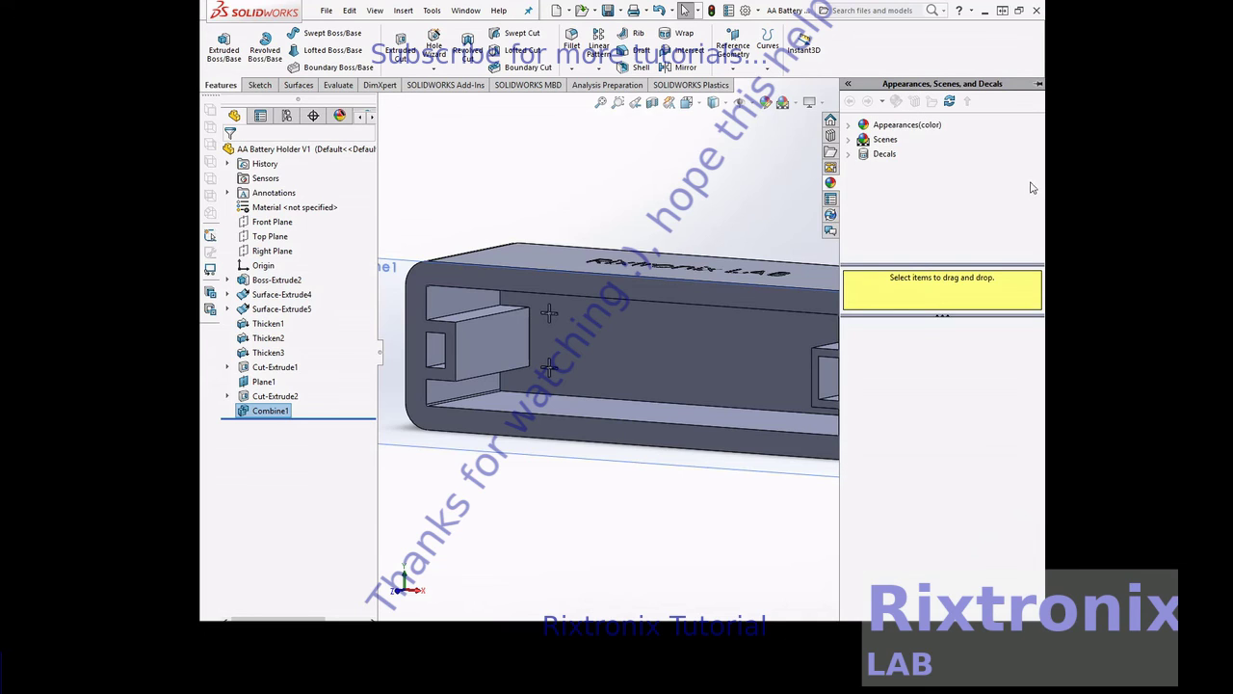
- Apply the blue high gloss plastic appearance from Appearances > Plastic to the whole part
click(849, 126)
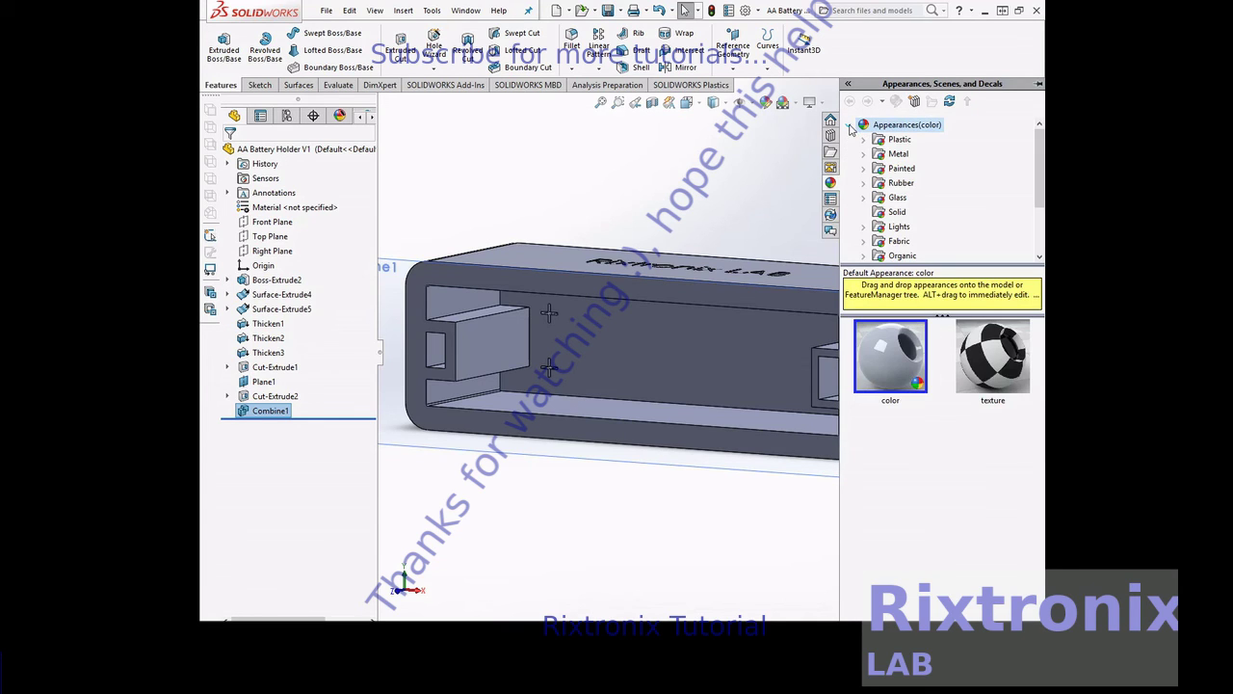
click(863, 140)
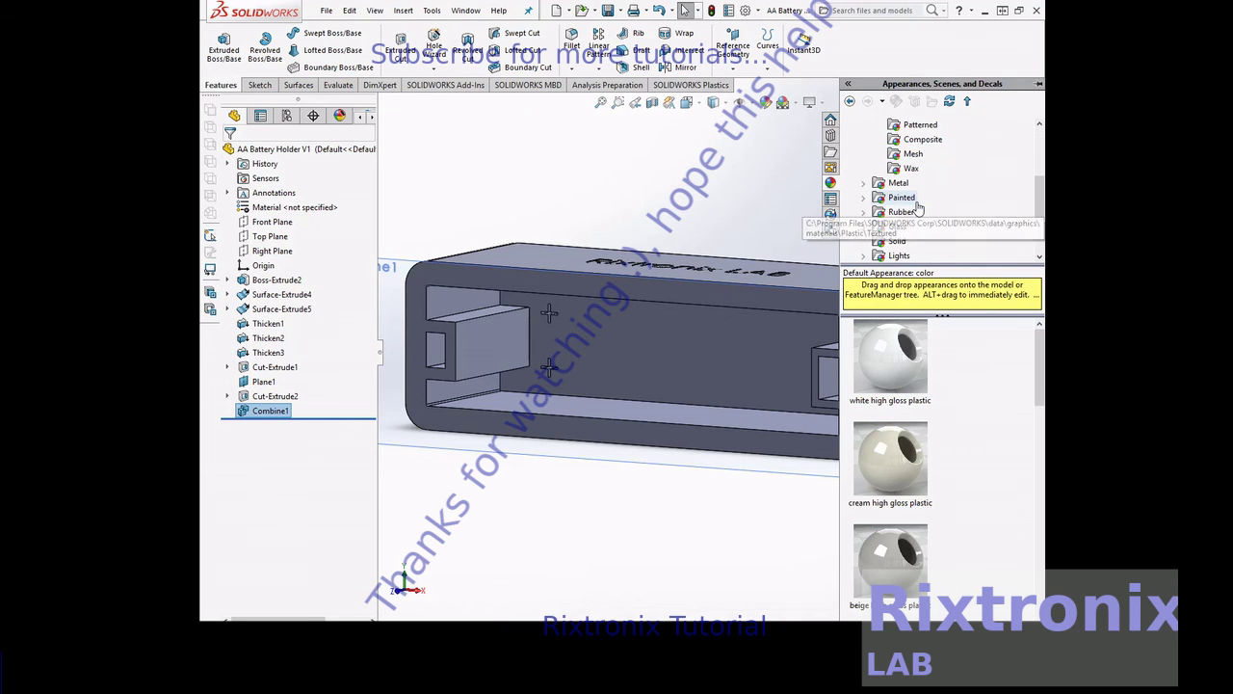
scroll(901, 463, down, 5)
scroll(906, 470, down, 3)
click(909, 474)
drag(908, 474, 735, 353)
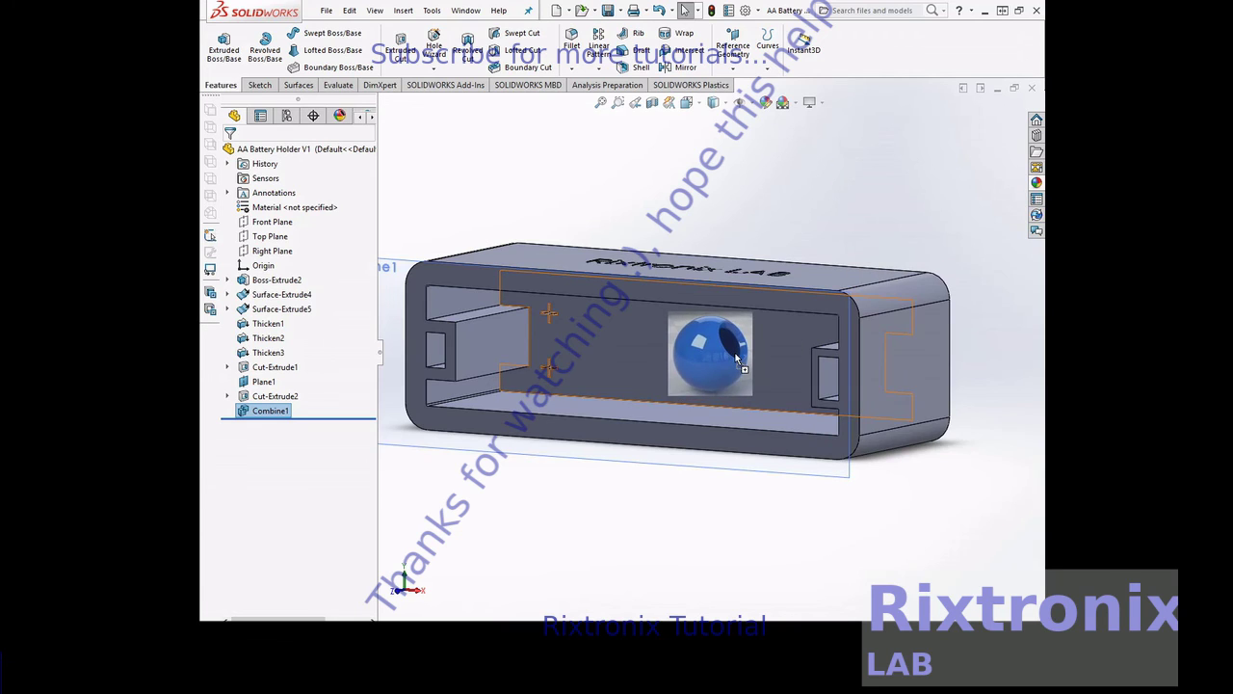
click(754, 353)
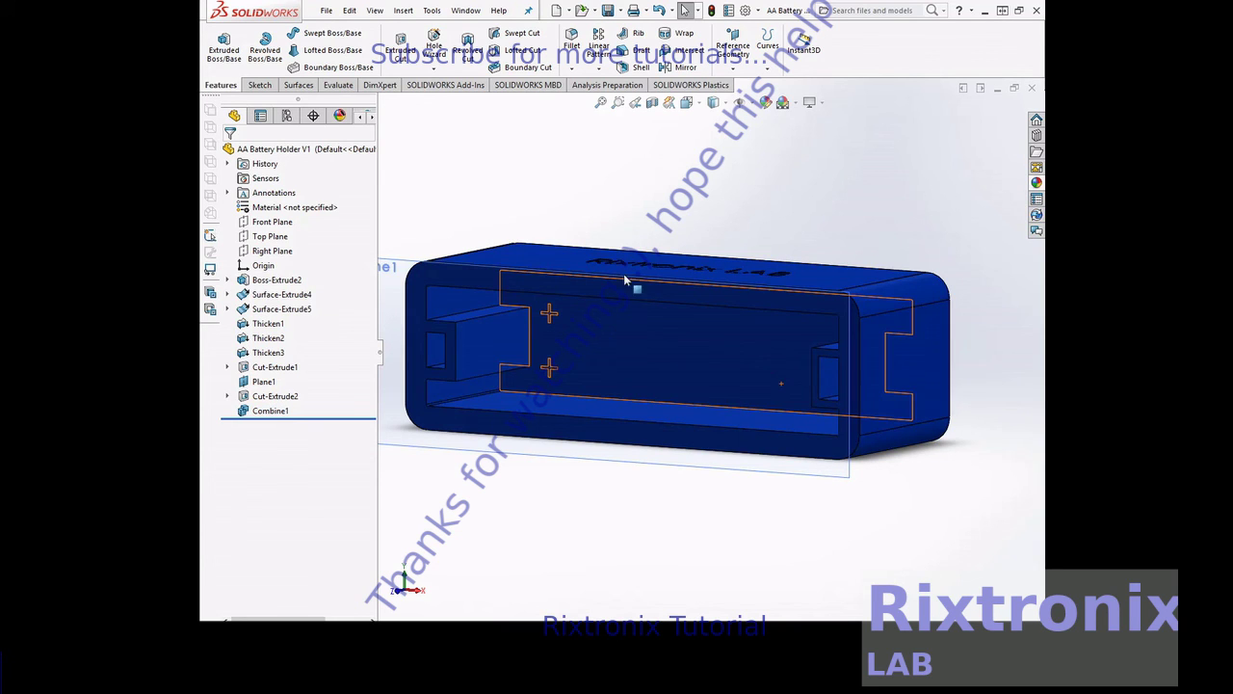